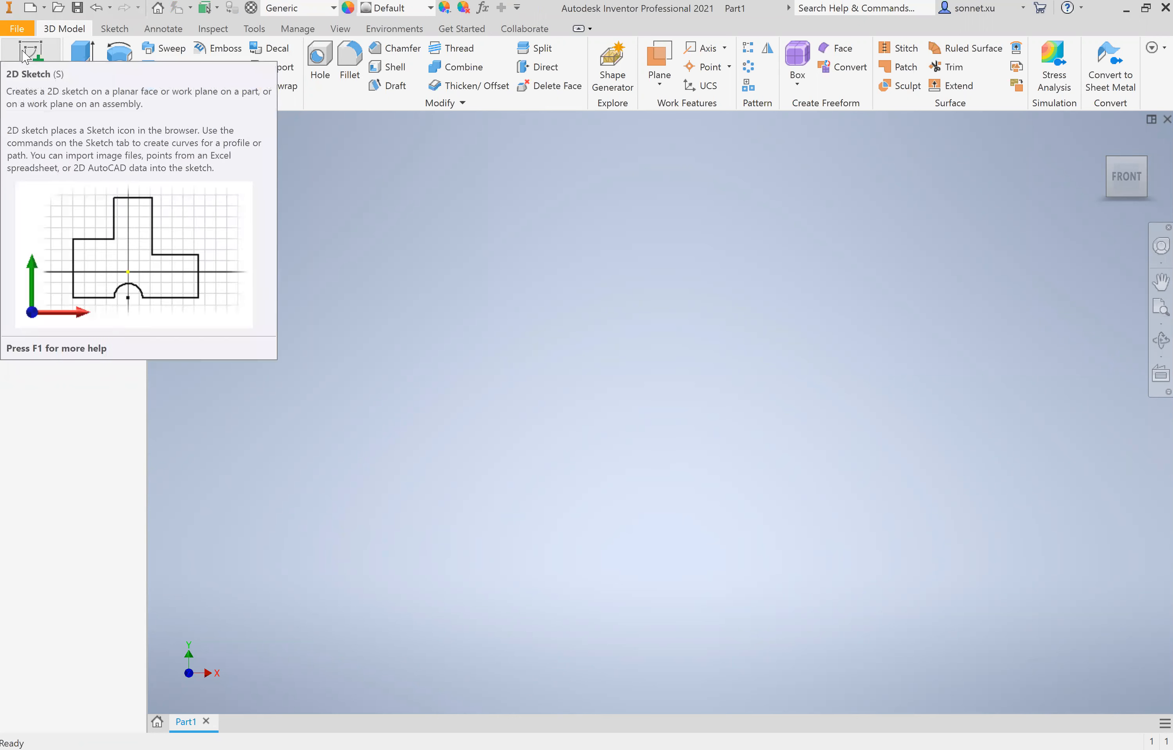
Start a sketch on the XZ plane and draw a 5 in diameter circle centred on the origin.
left_click(25, 57)
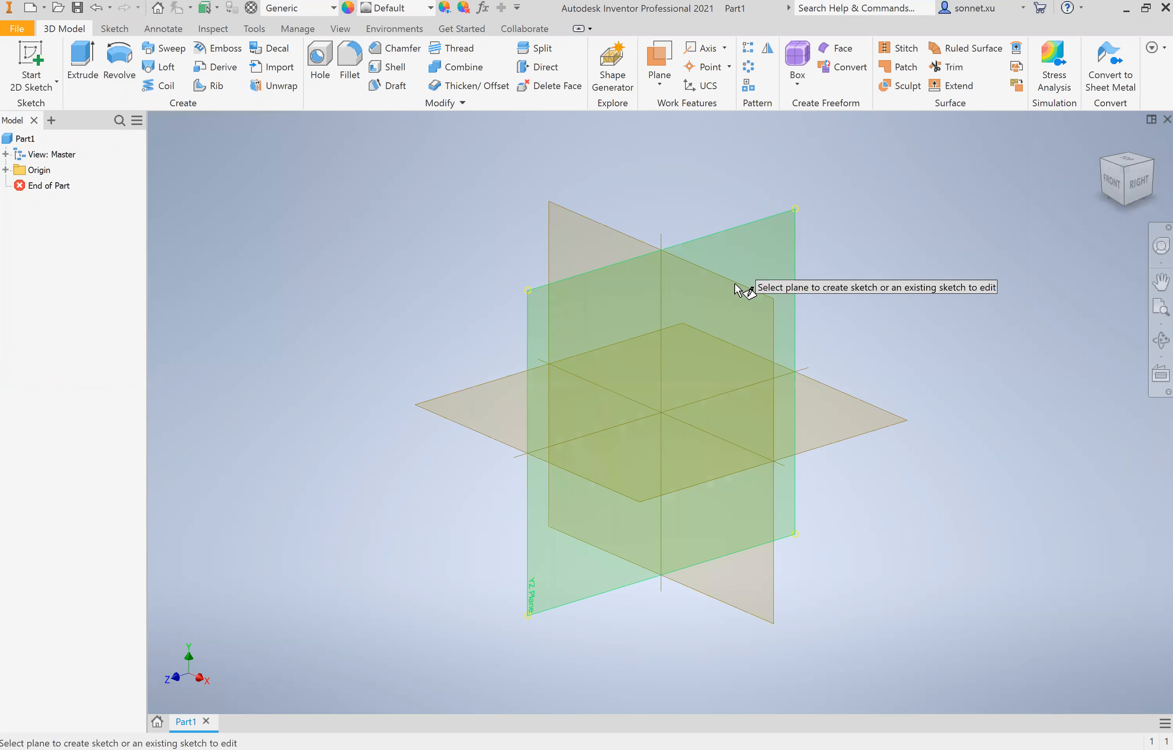
left_click(672, 475)
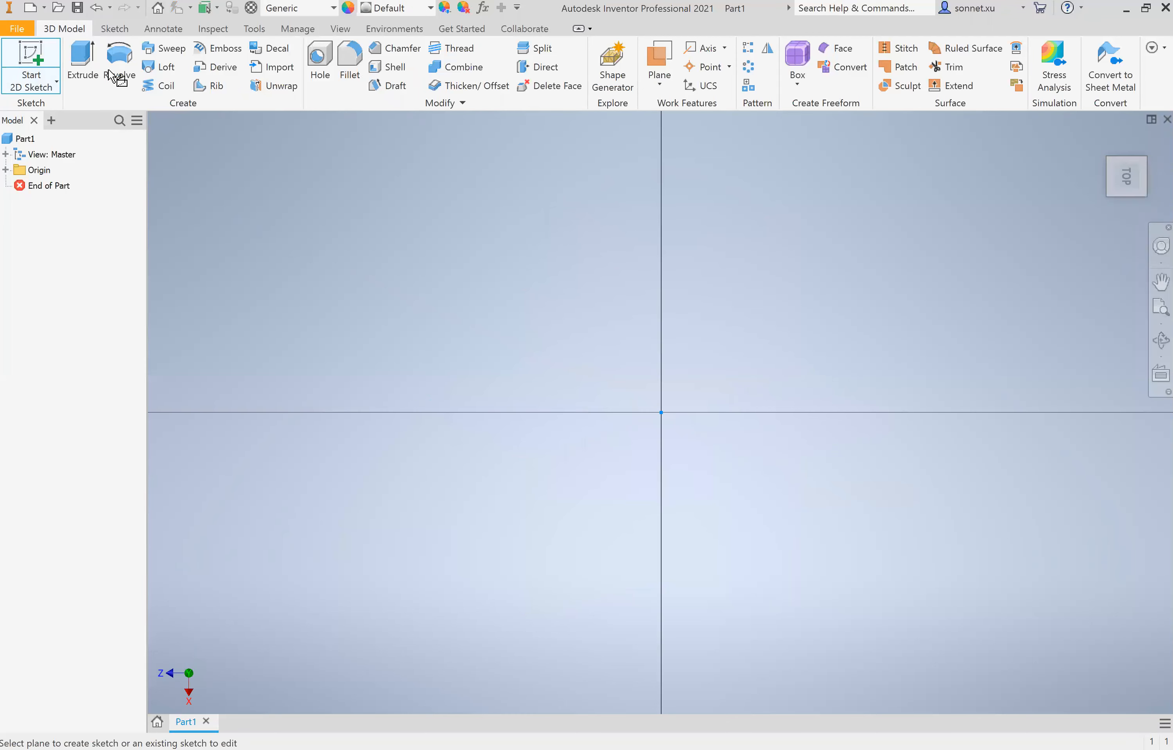
left_click(124, 58)
left_click(662, 412)
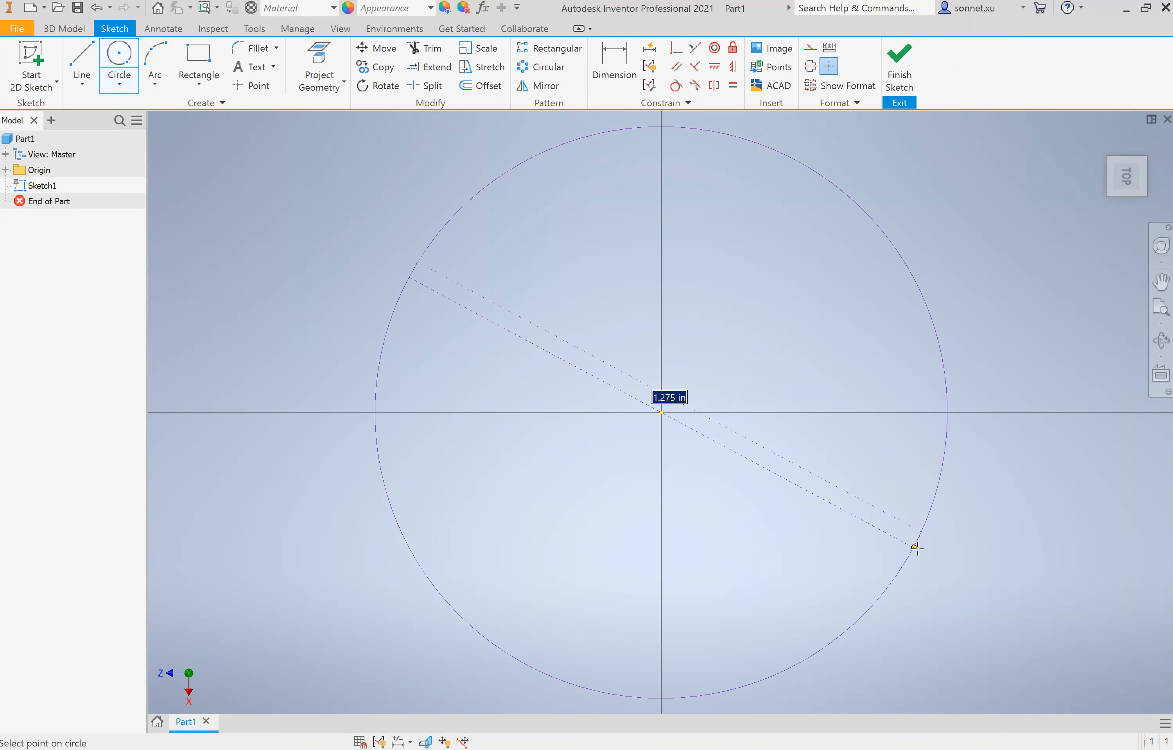
type("5")
key("Tab")
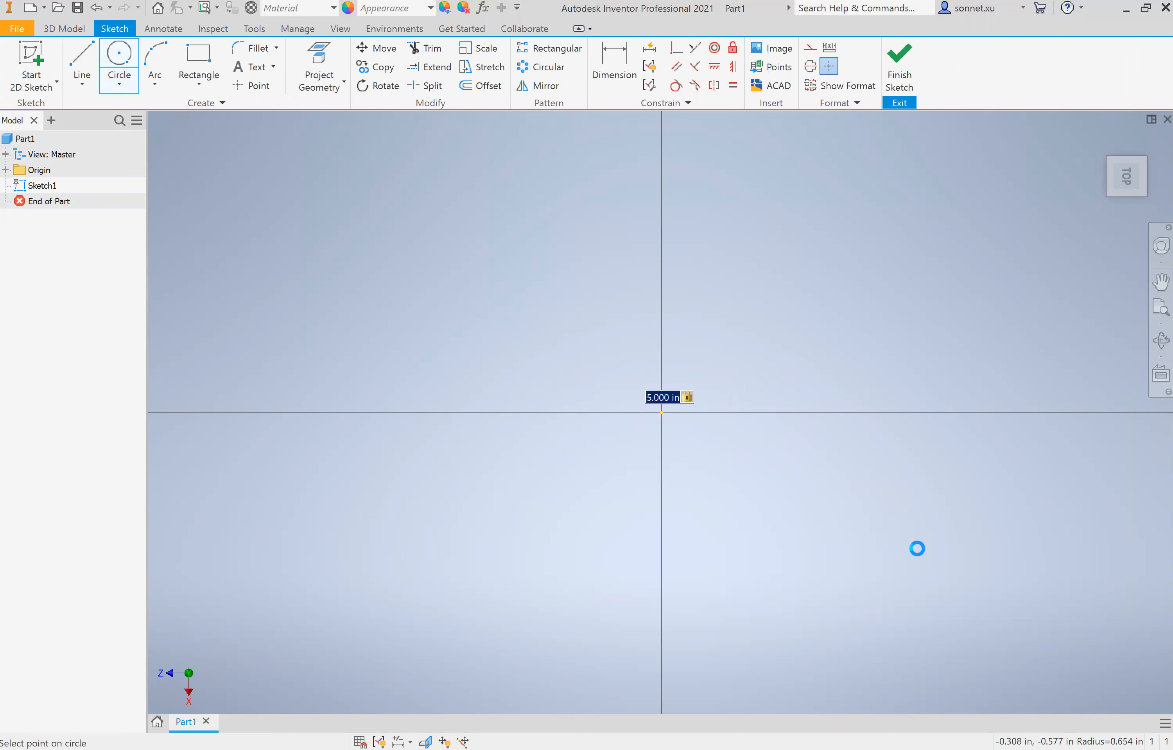
key("Return")
scroll(967, 340, "up", 5)
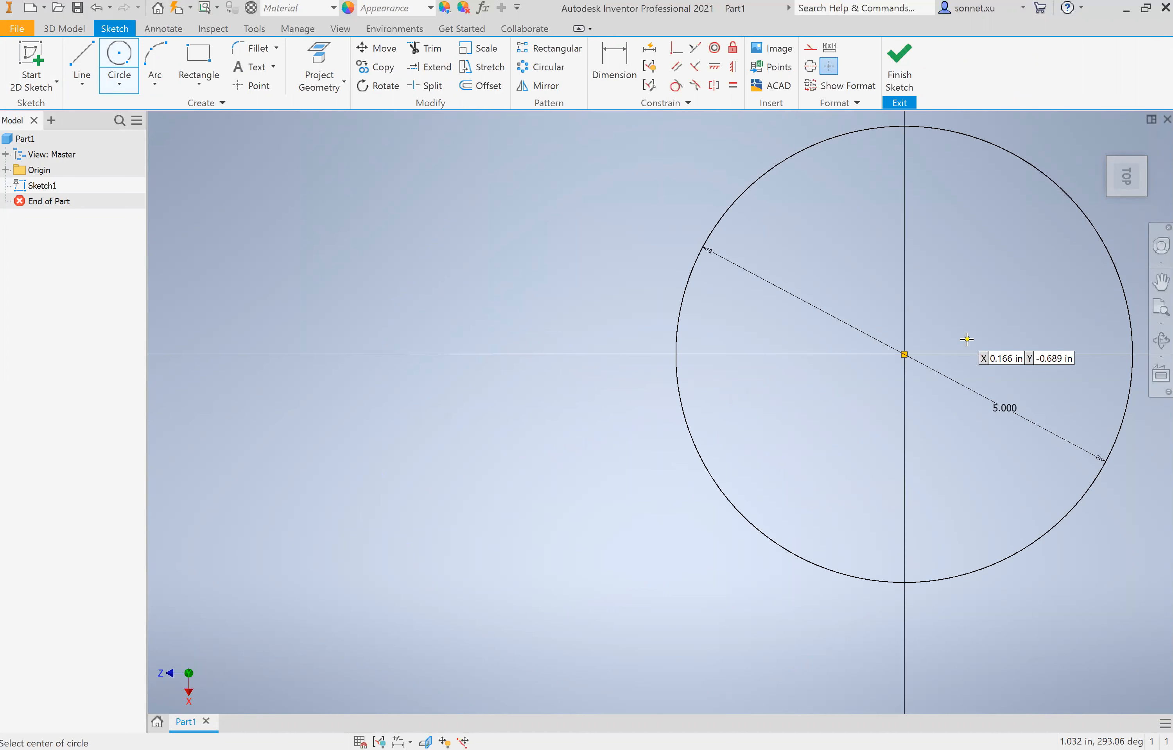
middle_click_drag(1124, 650, 912, 709)
key("Escape")
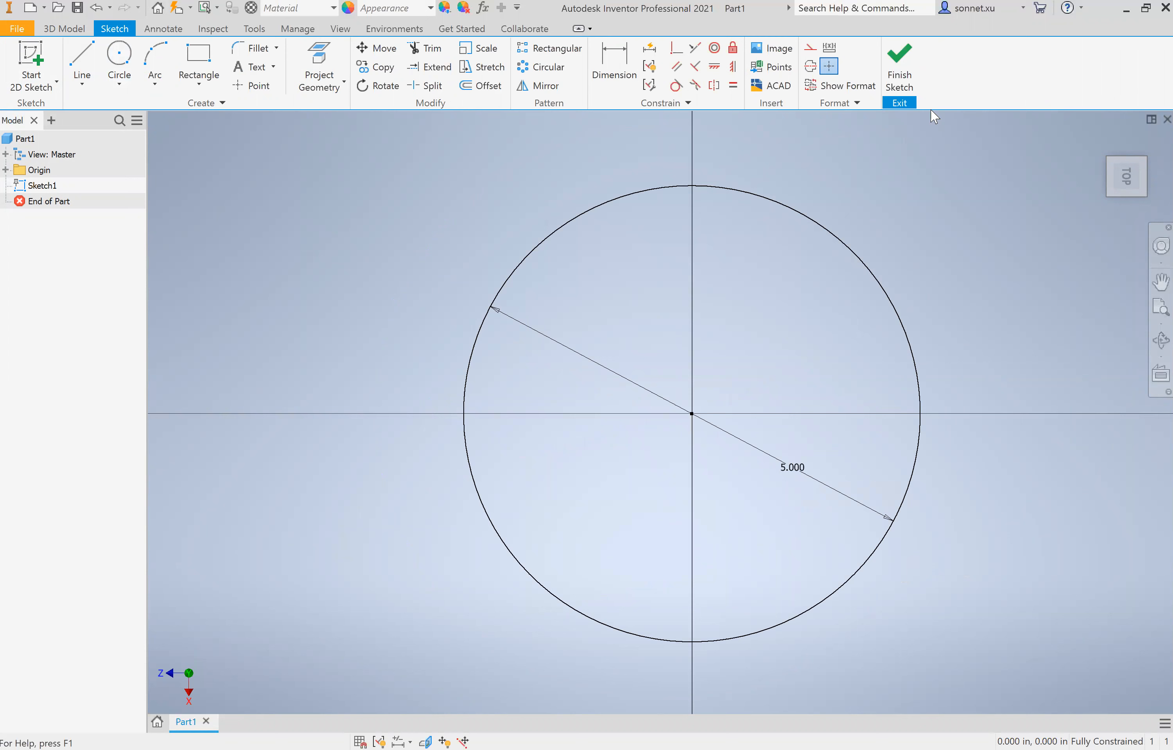
Extrude the 5 in circle 0.125 in upward to form a thin base disc.
key("e")
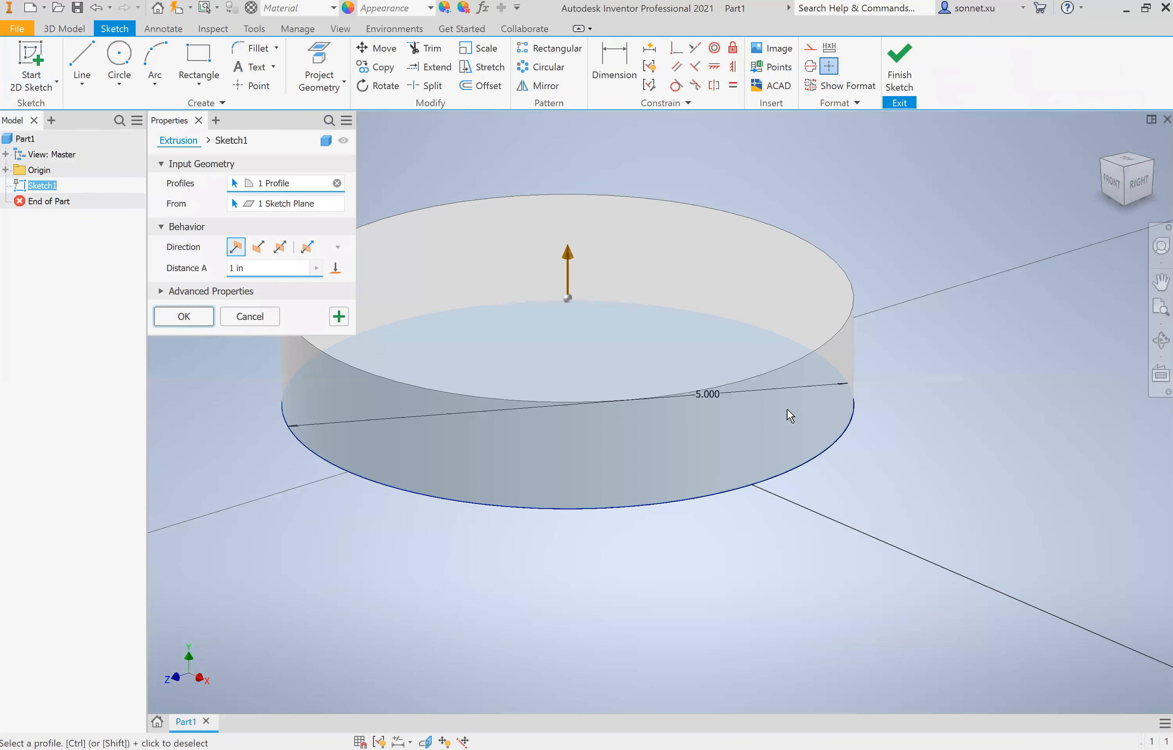
type("0.125")
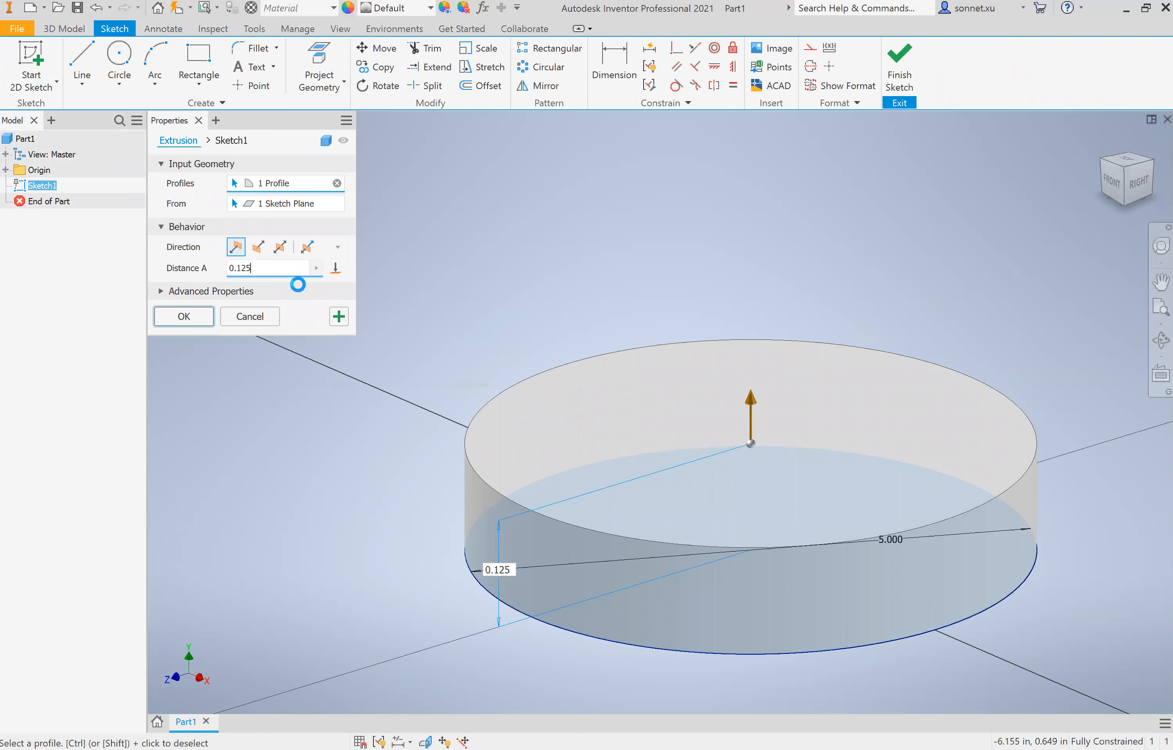
key("Return")
mouse_move(886, 369)
middle_mouse_down()
mouse_move(868, 374)
mouse_move(904, 373)
middle_mouse_up()
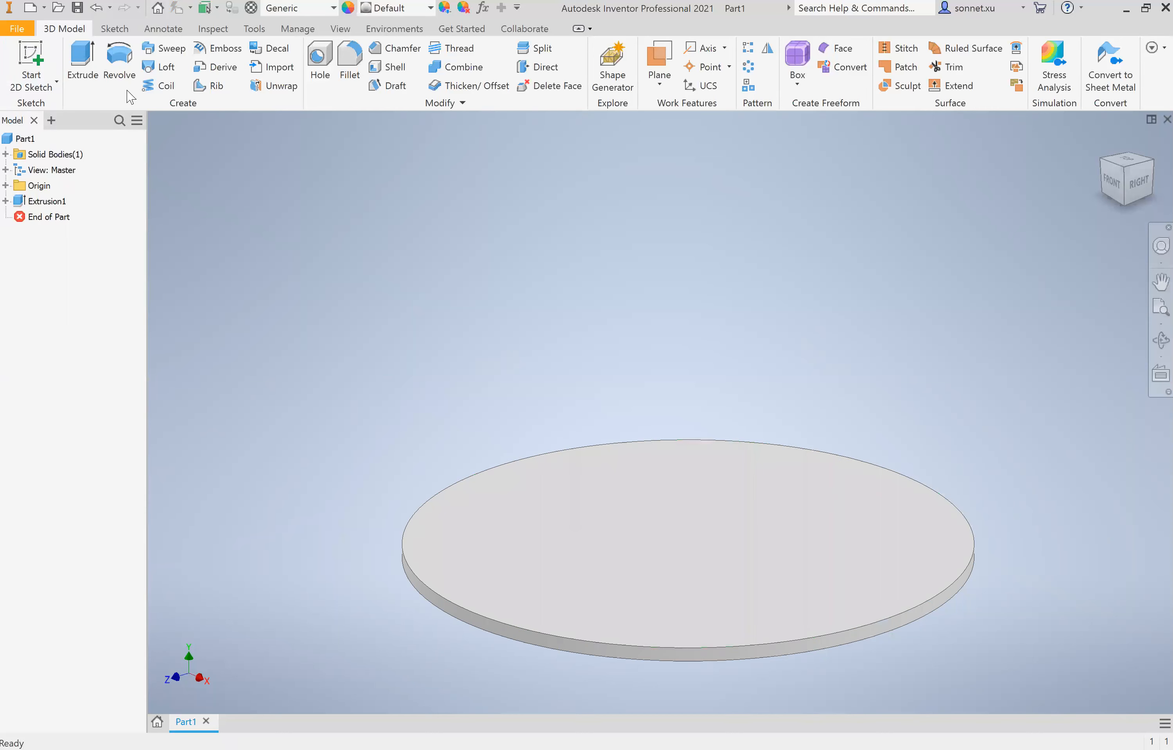
Sketch a 4.375 in diameter circle on the disc's top face, centred on the origin.
left_click(31, 57)
left_click(748, 567)
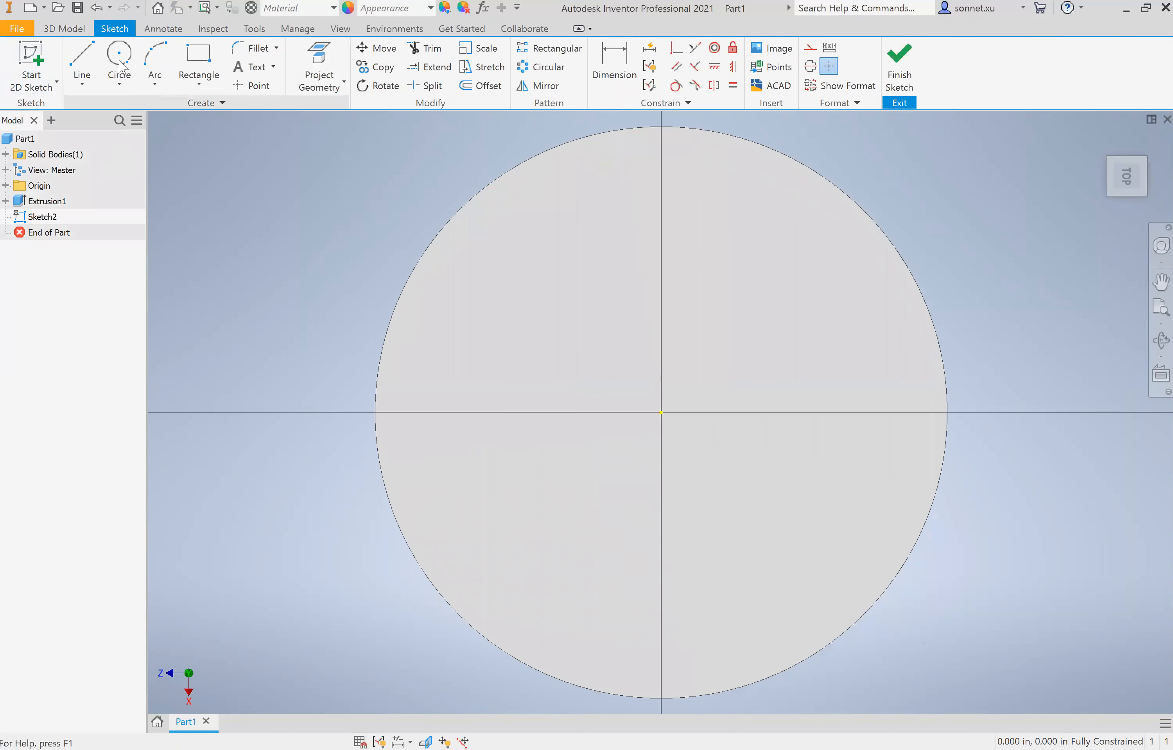
left_click(117, 62)
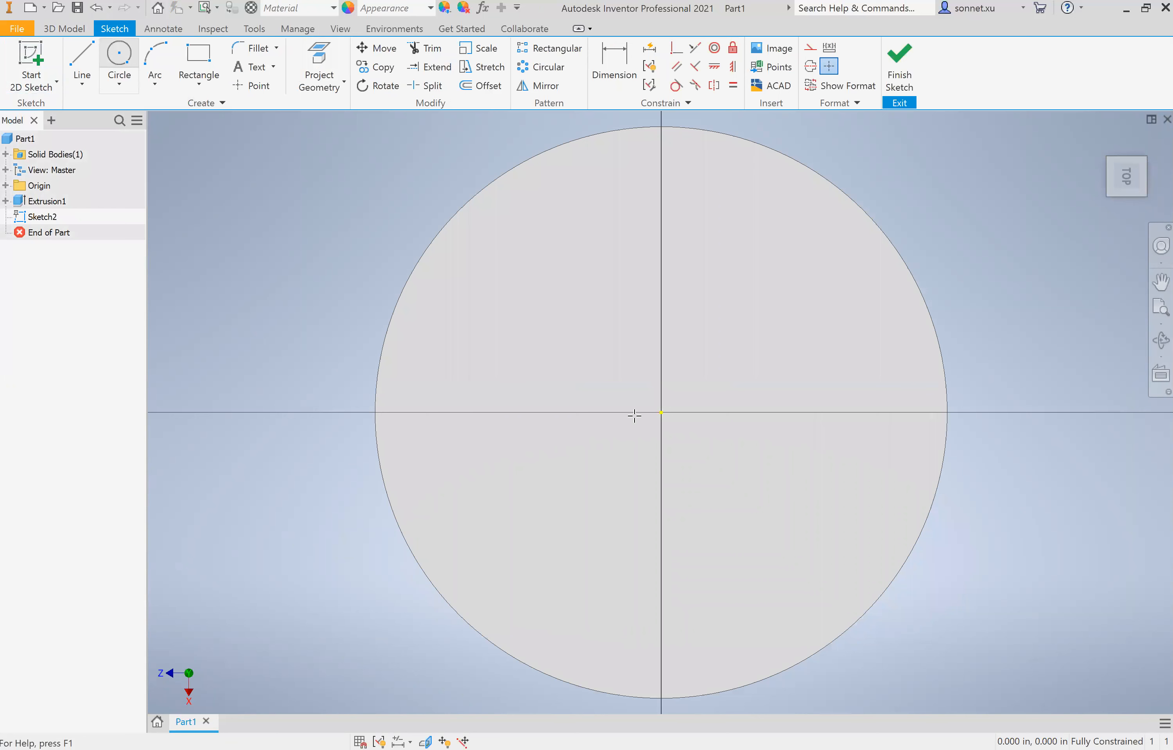
left_click(660, 411)
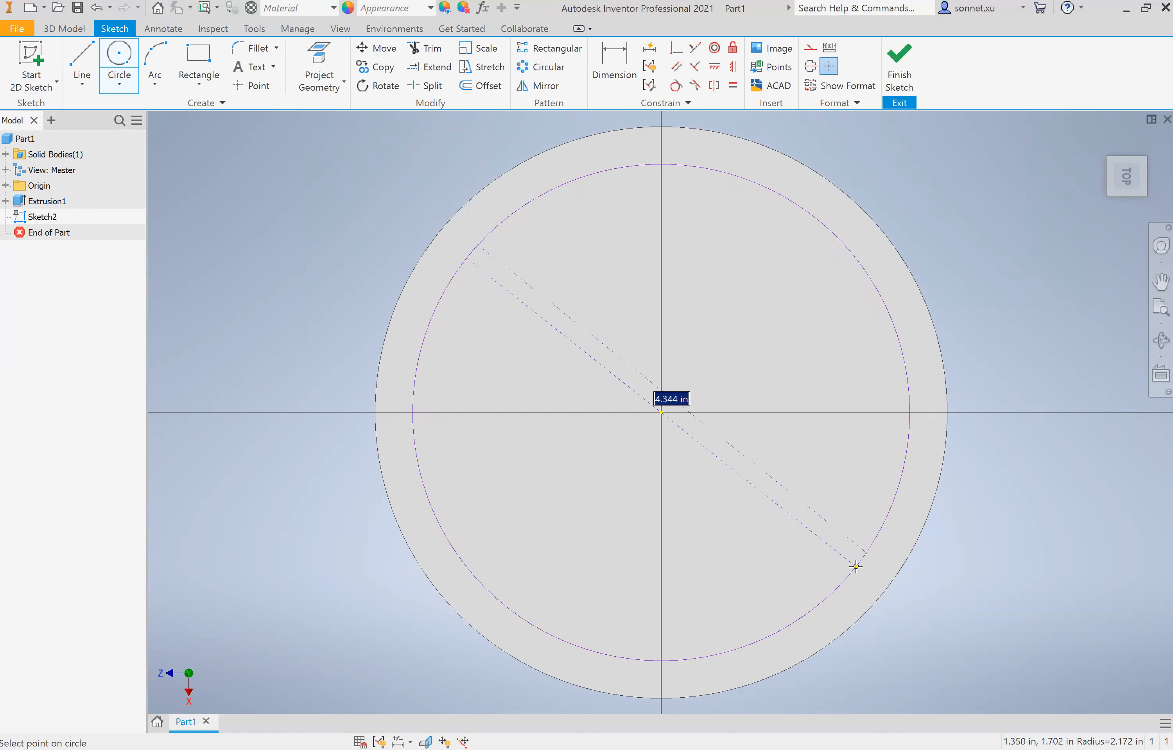
type(".375")
key("Return")
Extrude the 4.375 in circle 2 in upward, joined to the base disc.
key("F6")
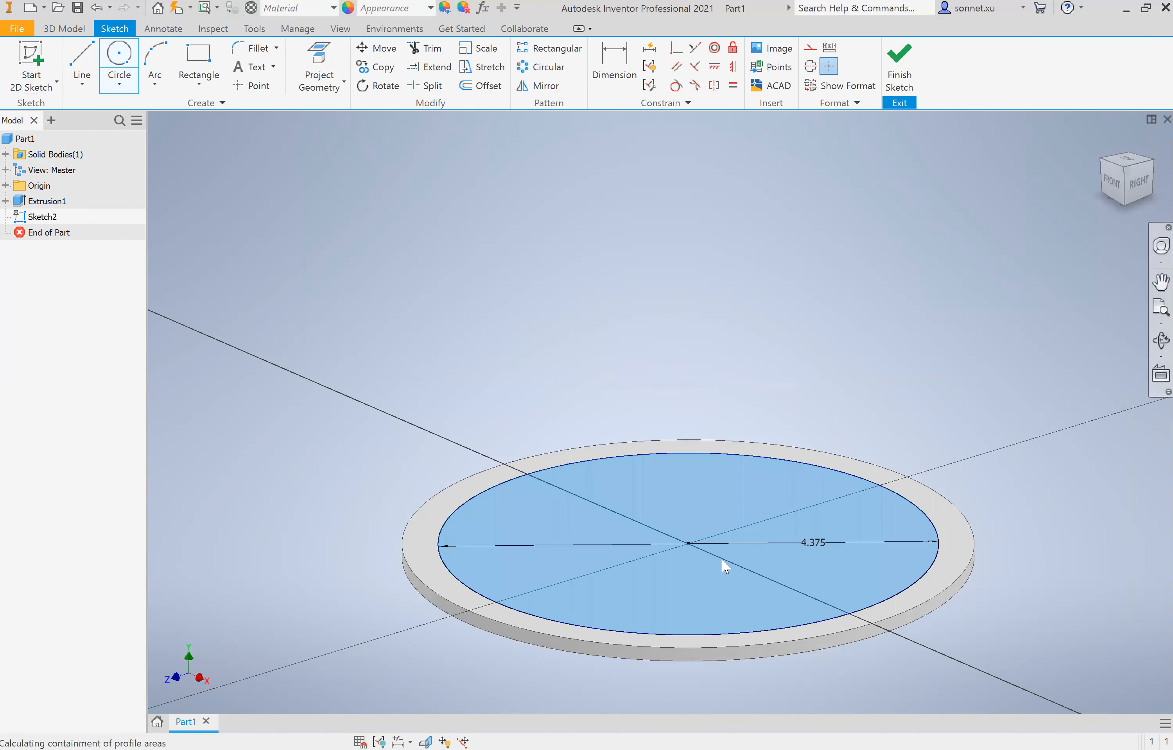
key("e")
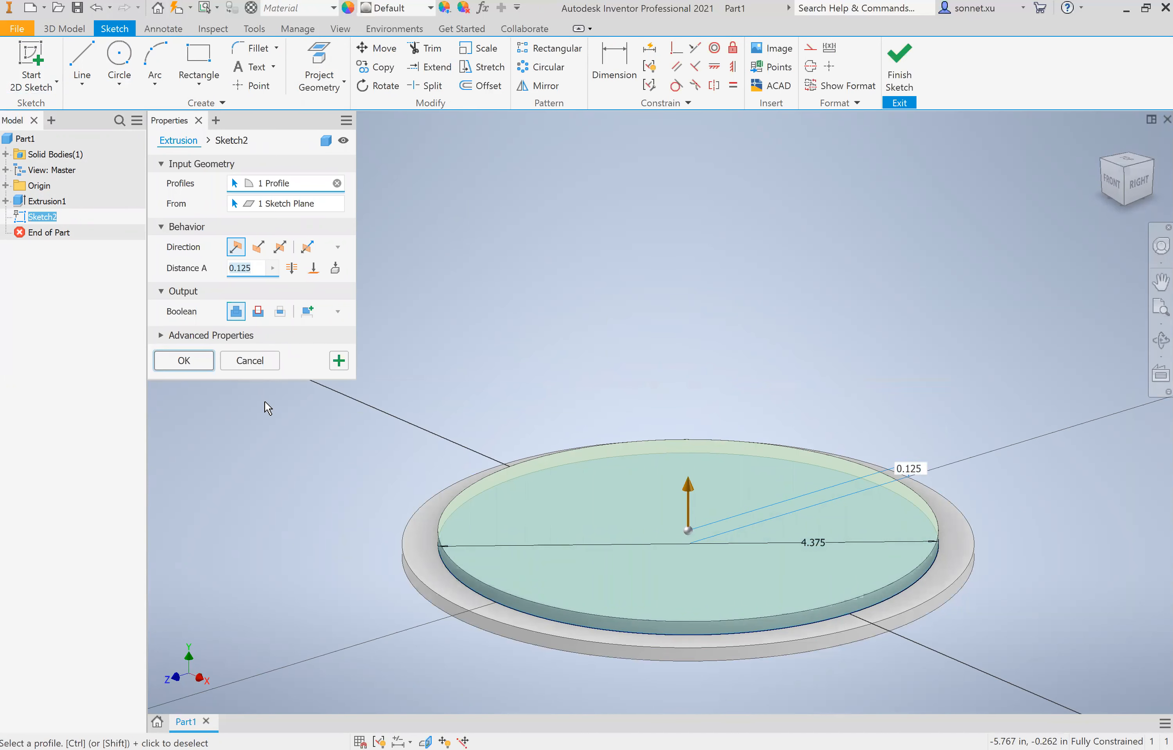
type("2")
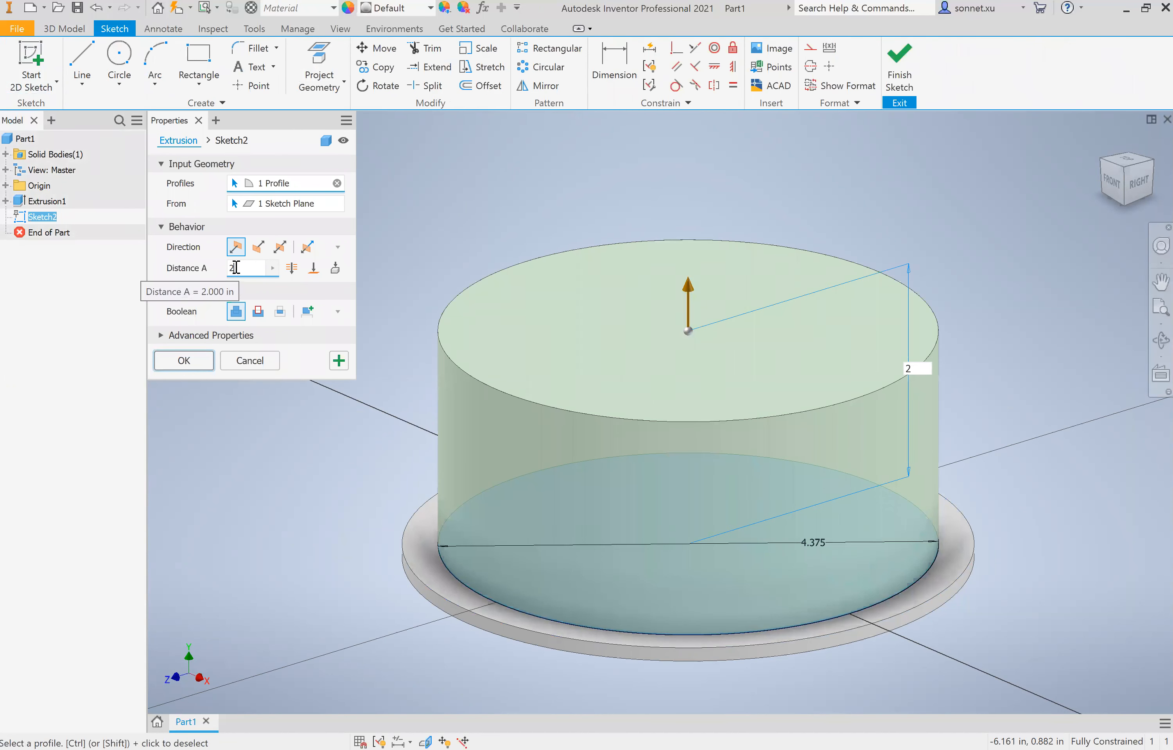
left_click(175, 367)
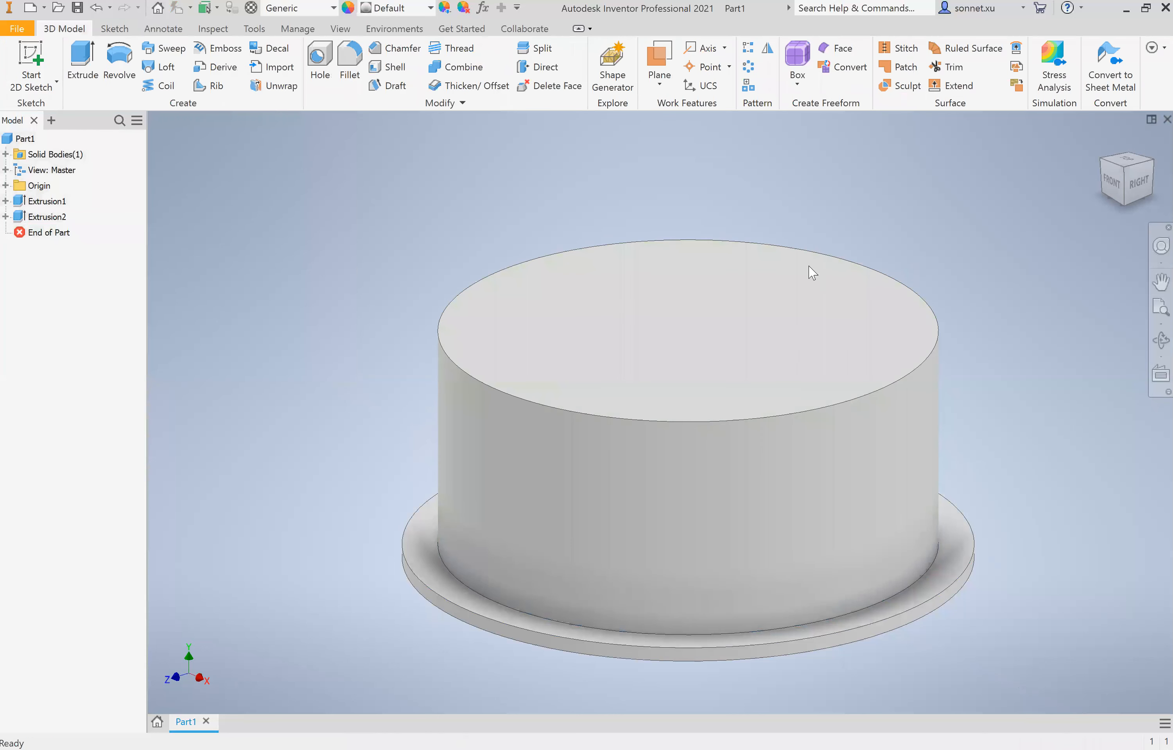
Sketch a 3.5 in diameter circle on the disc's bottom face, centred on the origin.
middle_click_drag(688, 443, 690, 192, "shift")
left_click(1099, 143)
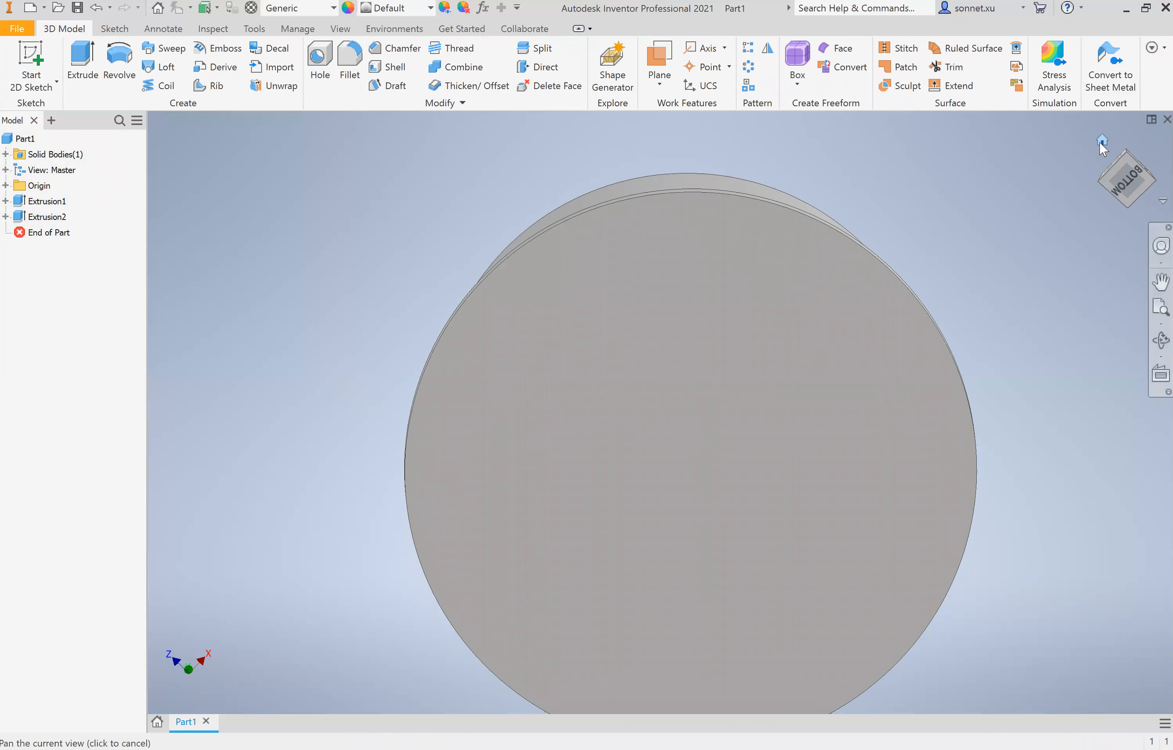
middle_click_drag(1133, 203, 1133, 123, "shift")
left_click_drag(1114, 199, 1114, 143)
left_click(27, 61)
left_click(628, 462)
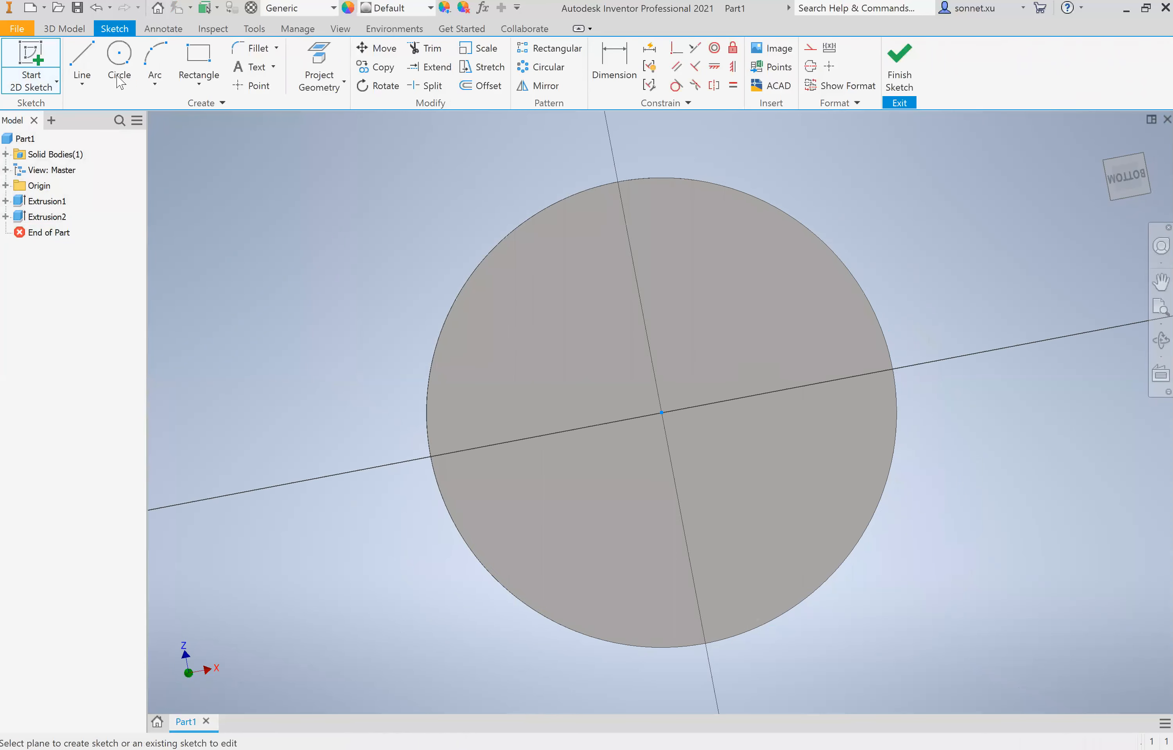
left_click(121, 53)
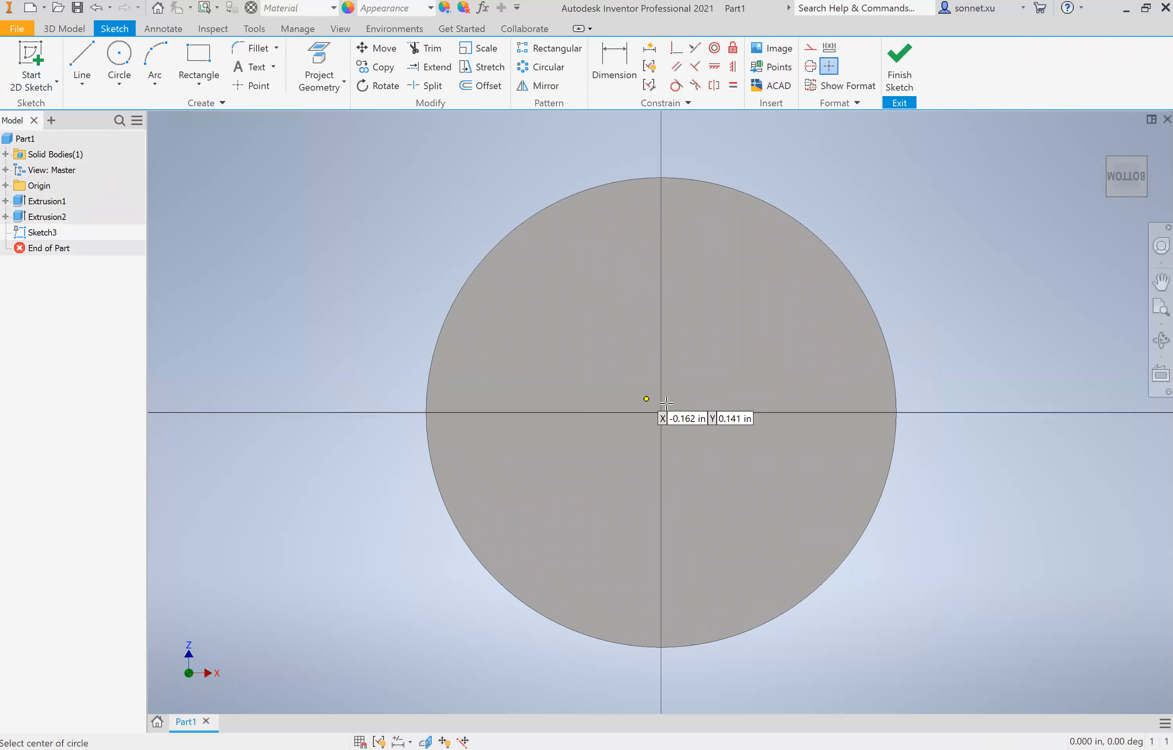
left_click(712, 476)
type("3")
key("Return")
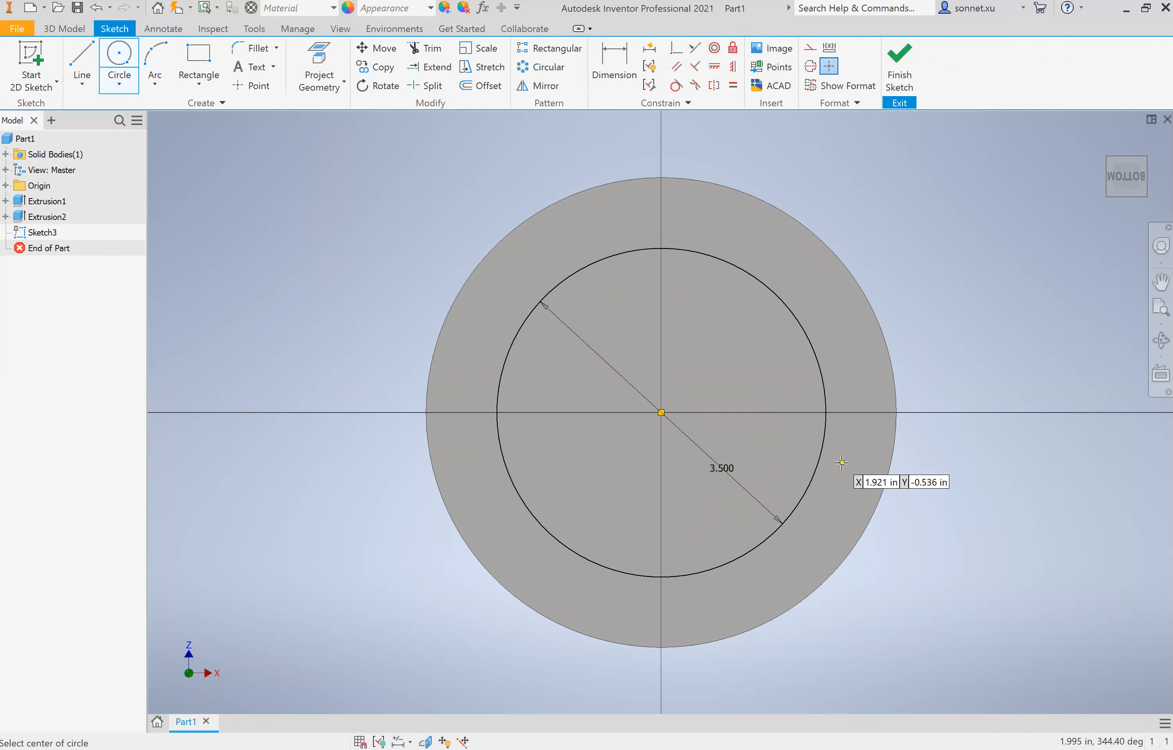
Extrude the 3.5 in circle 2 in downward from the bottom face, joined to the body.
key("e")
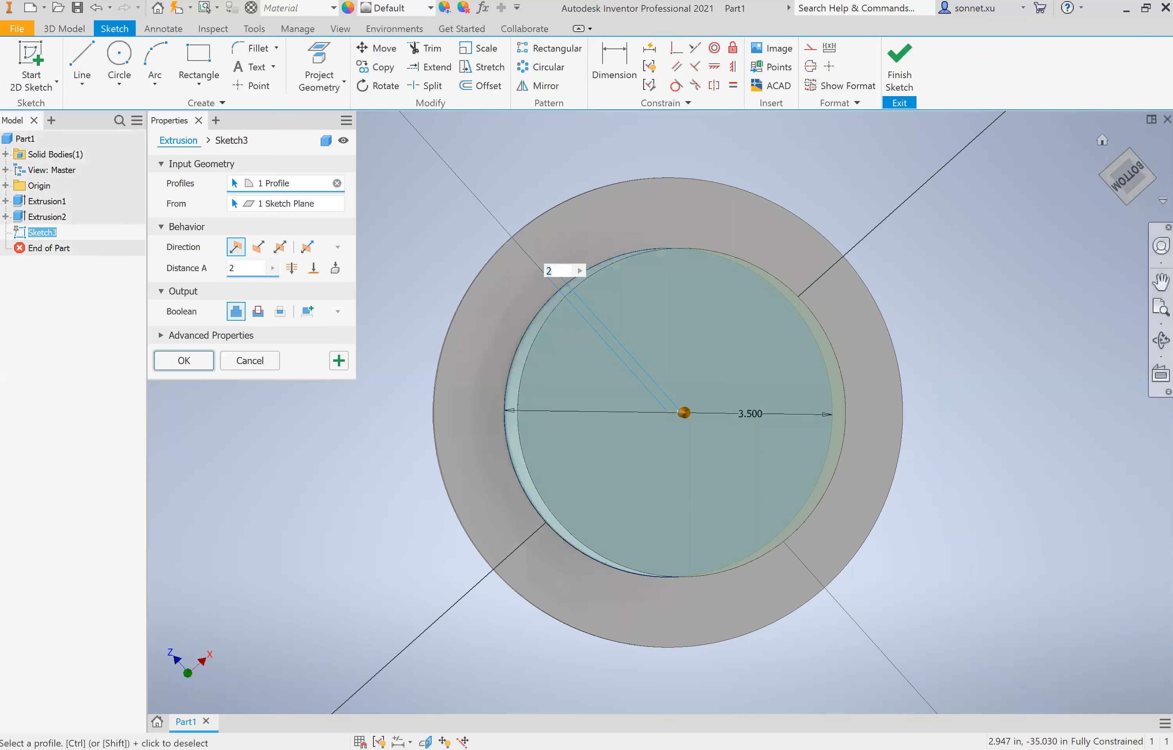
middle_click_drag(667, 413, 592, 542, "shift")
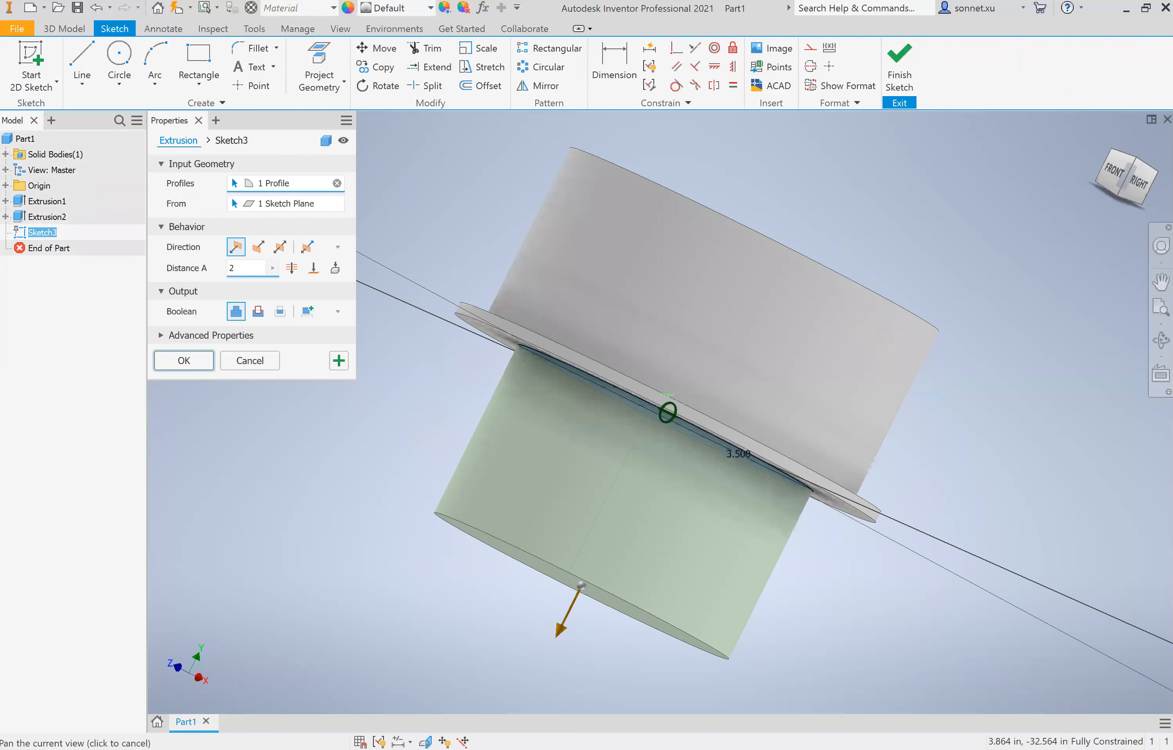
left_click(178, 368)
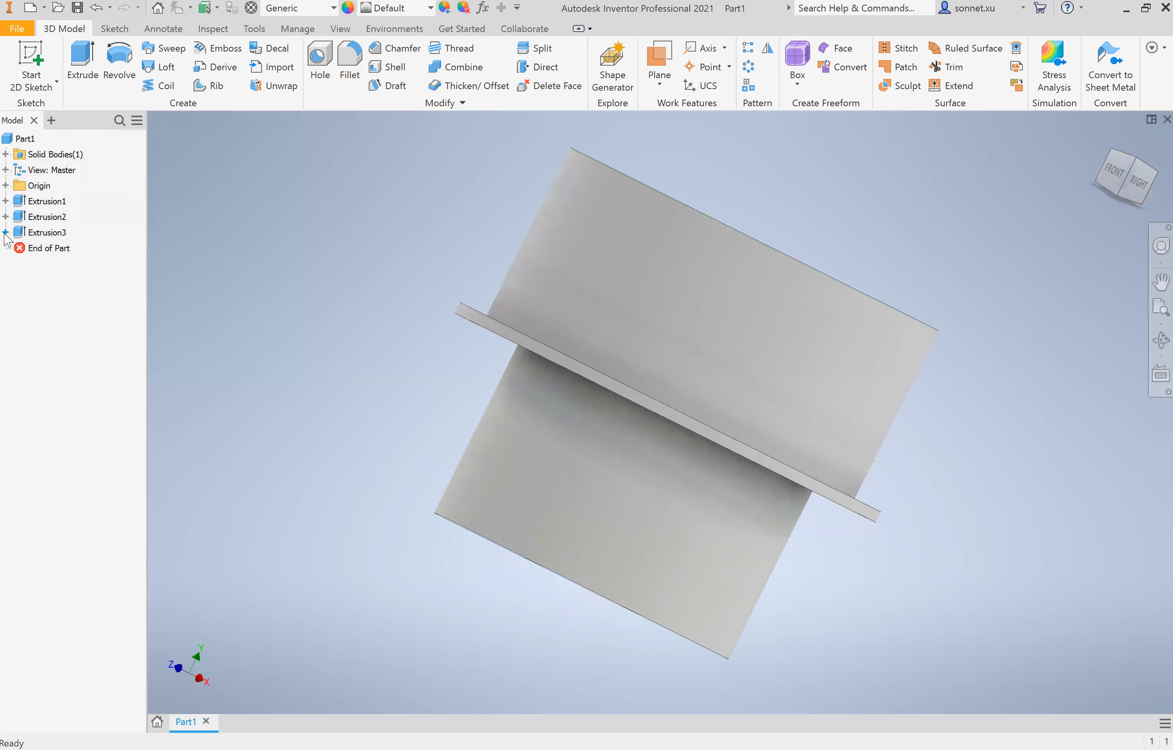
Try to reverse the direction of the bottom extrusion into the body while keeping it a join.
double_click(19, 234)
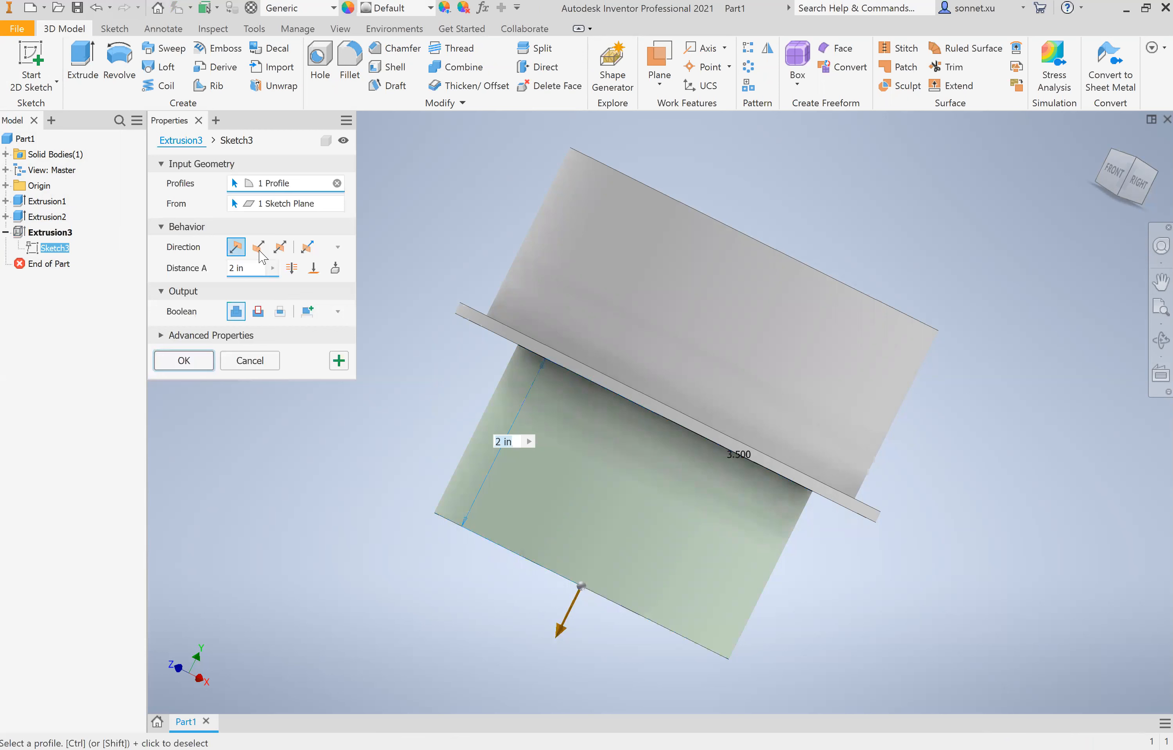
left_click(258, 247)
middle_click_drag(709, 329, 709, 233, "shift")
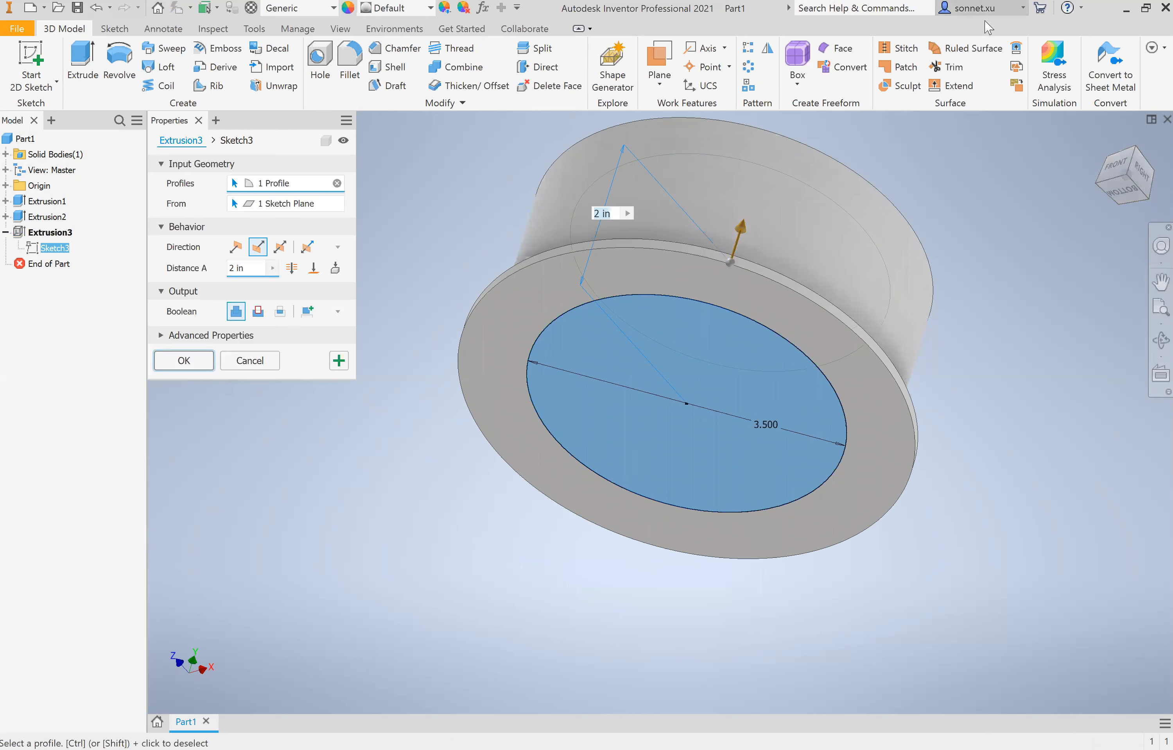
left_click(183, 362)
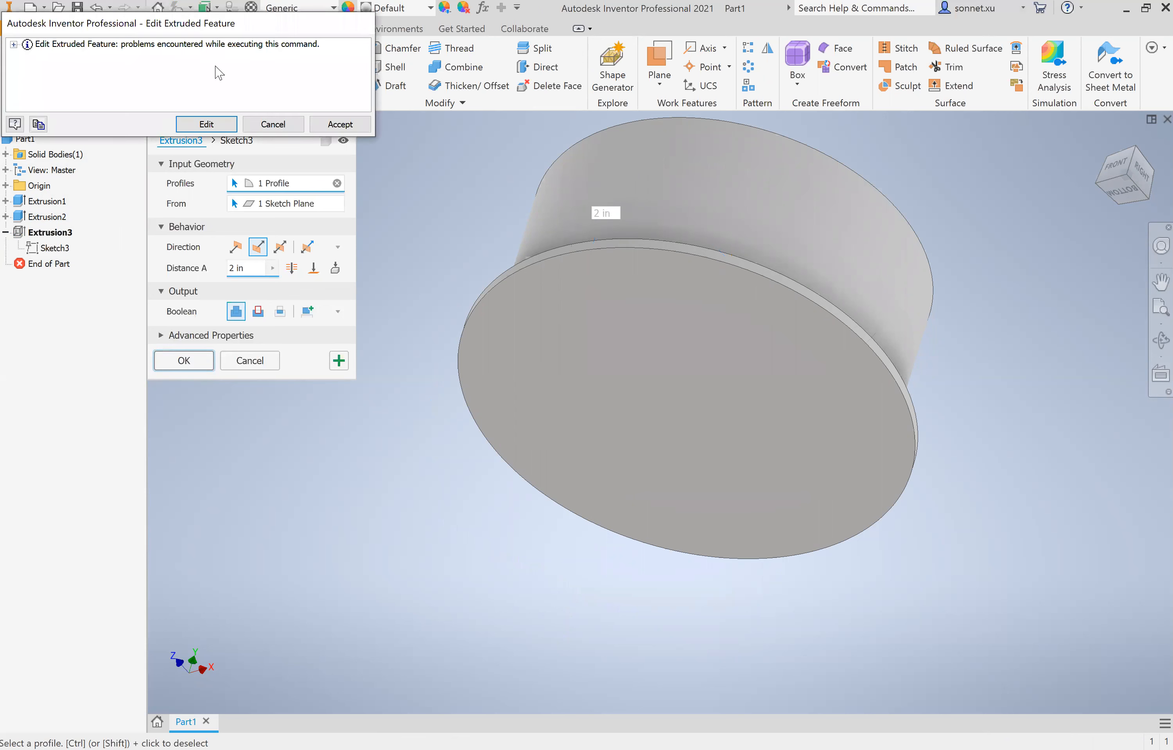
left_click(276, 130)
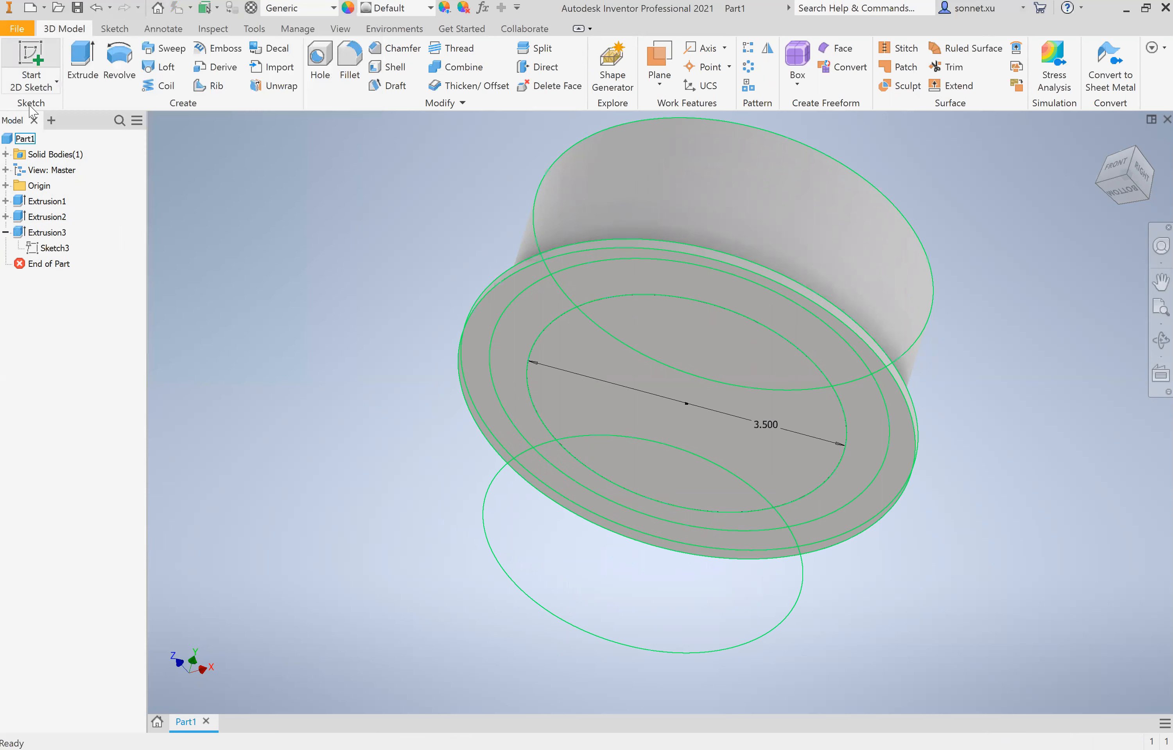
Edit the bottom extrusion to run in the flipped direction as a cut, hollowing the body from below.
left_click(22, 232)
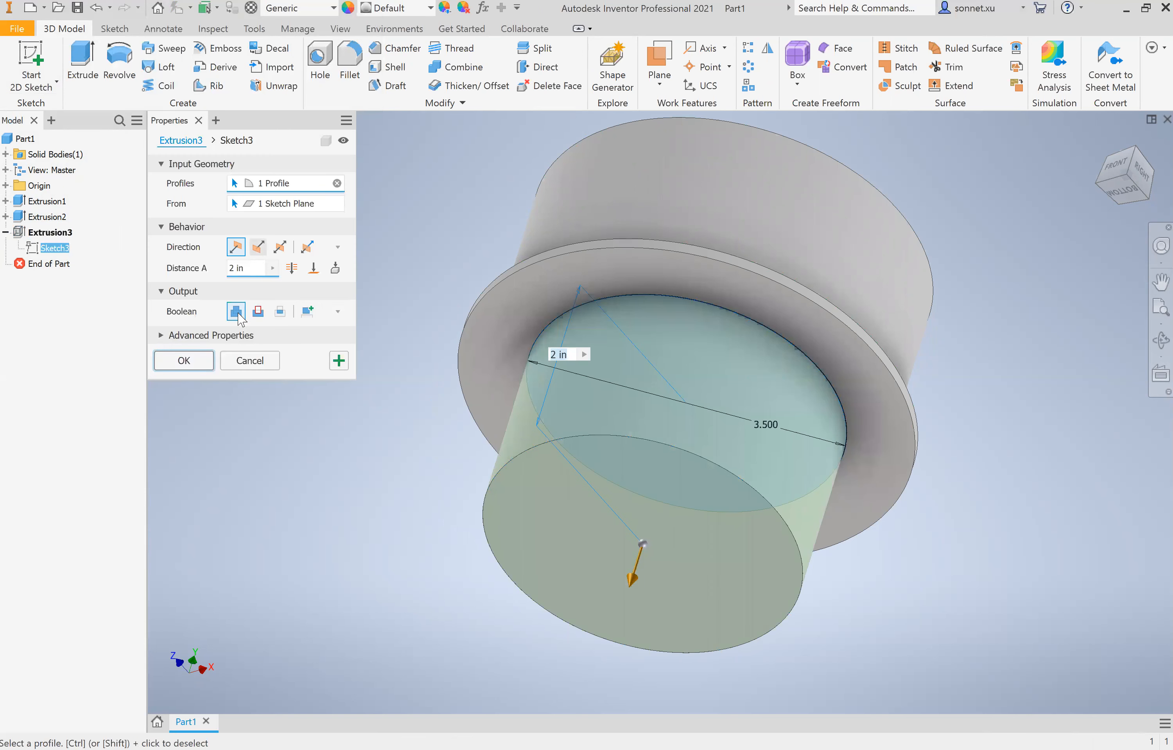
left_click(258, 247)
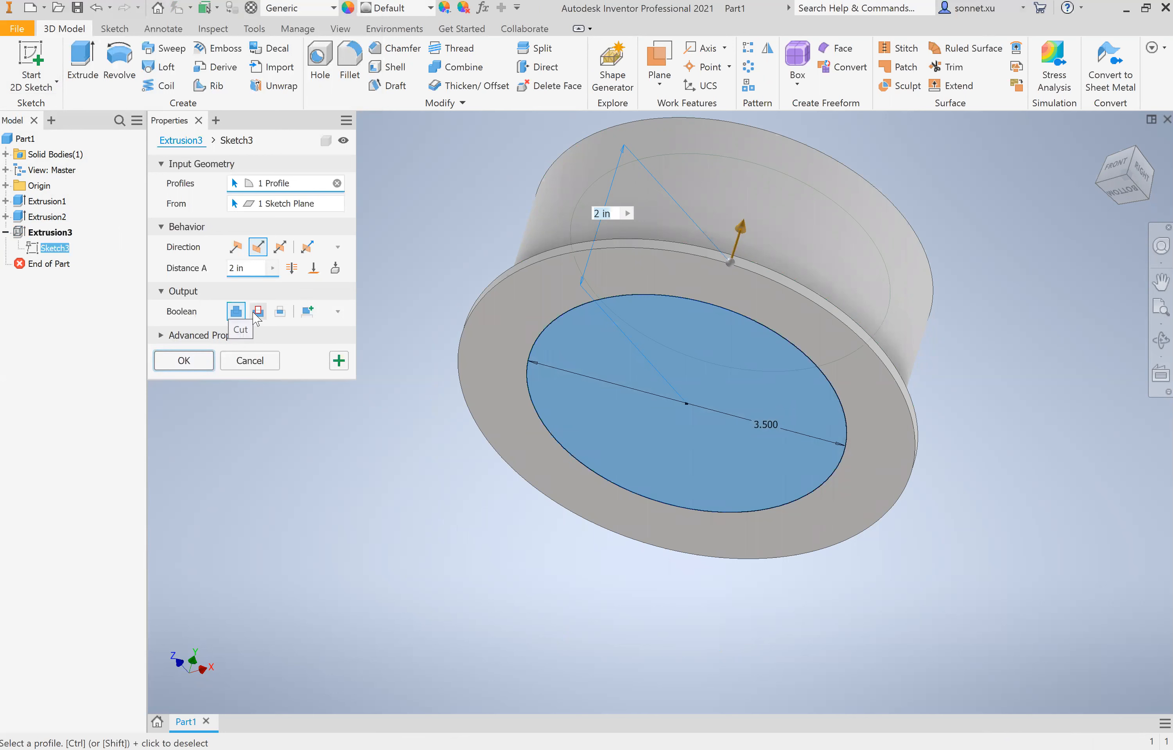
left_click(256, 312)
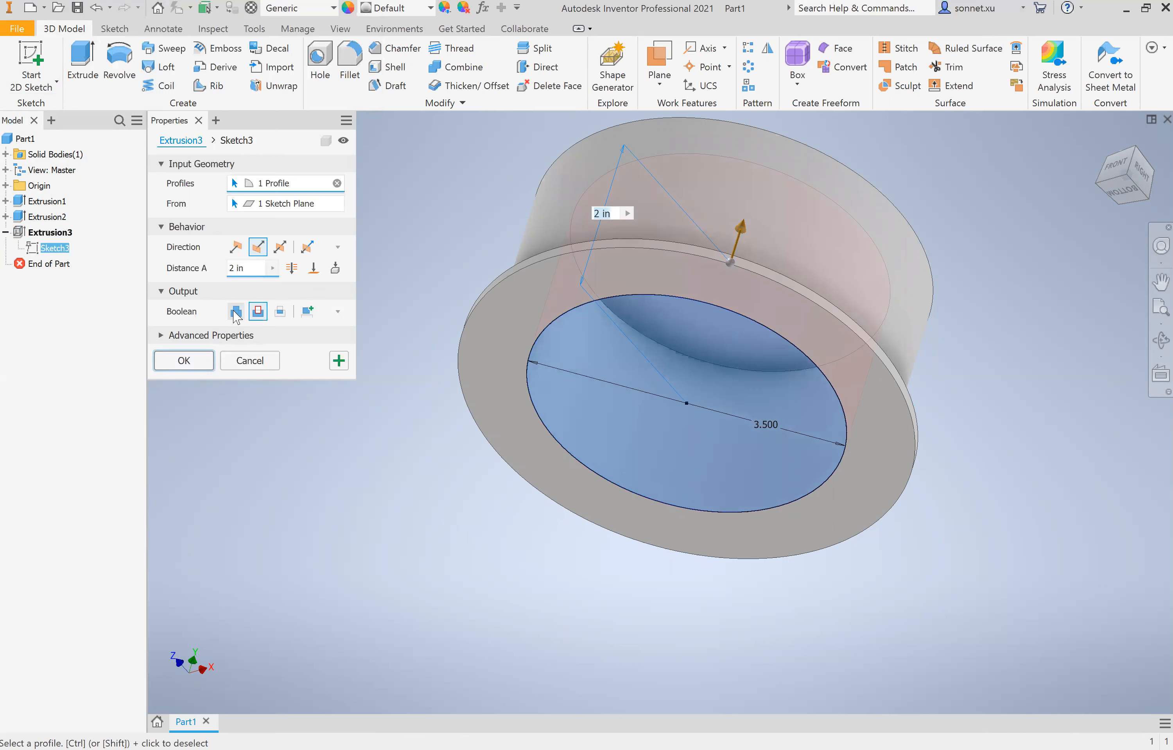
left_click(179, 361)
left_click_drag(1122, 186, 973, 216)
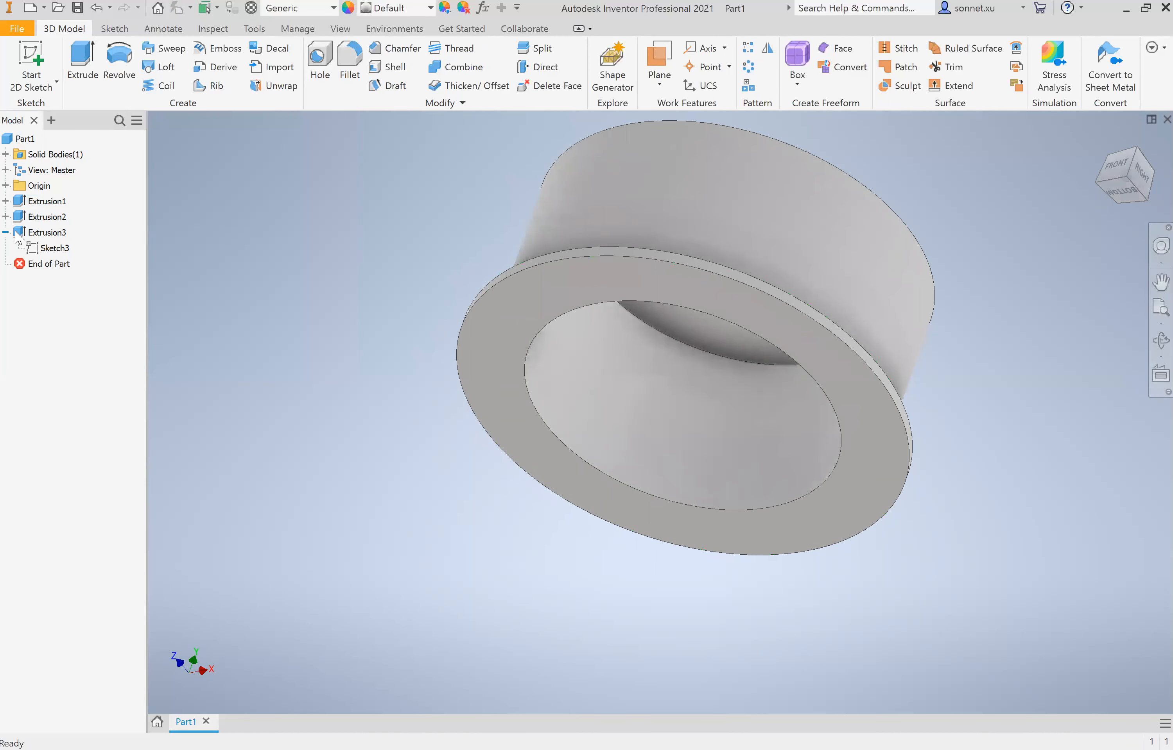
Try a distance of 3 in for the bottom cut extrusion and set it back to 2 in.
double_click(16, 232)
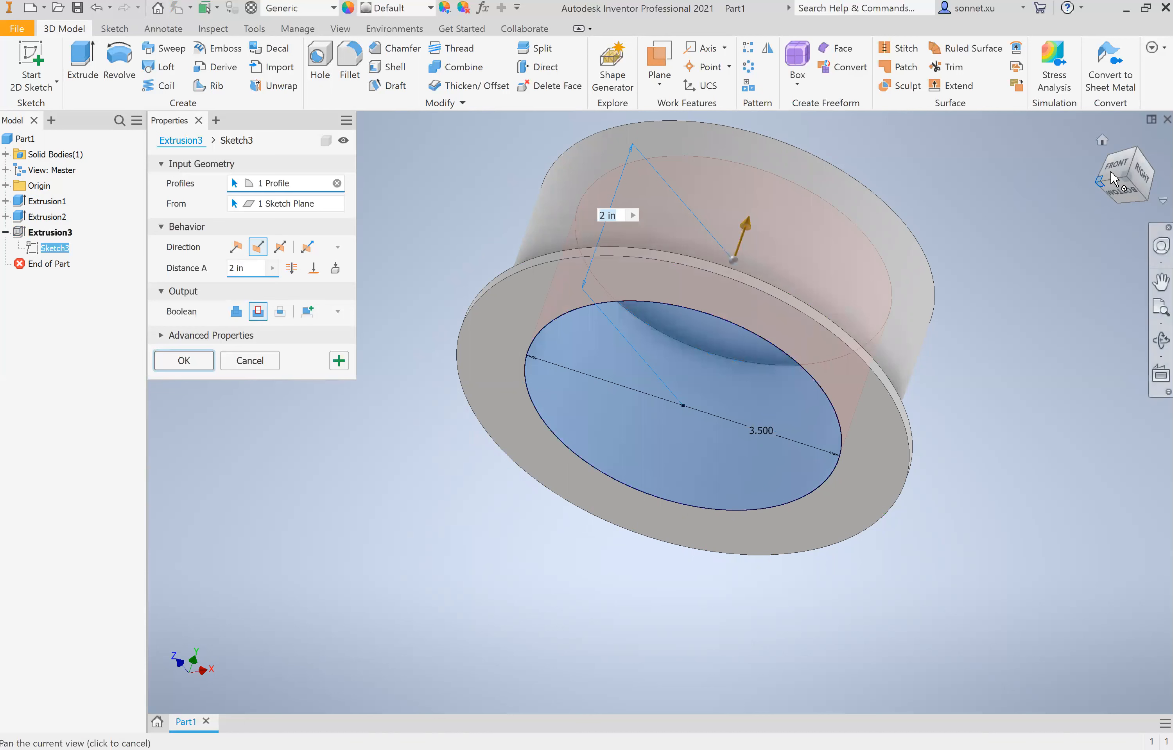
left_click_drag(1099, 181, 1086, 236)
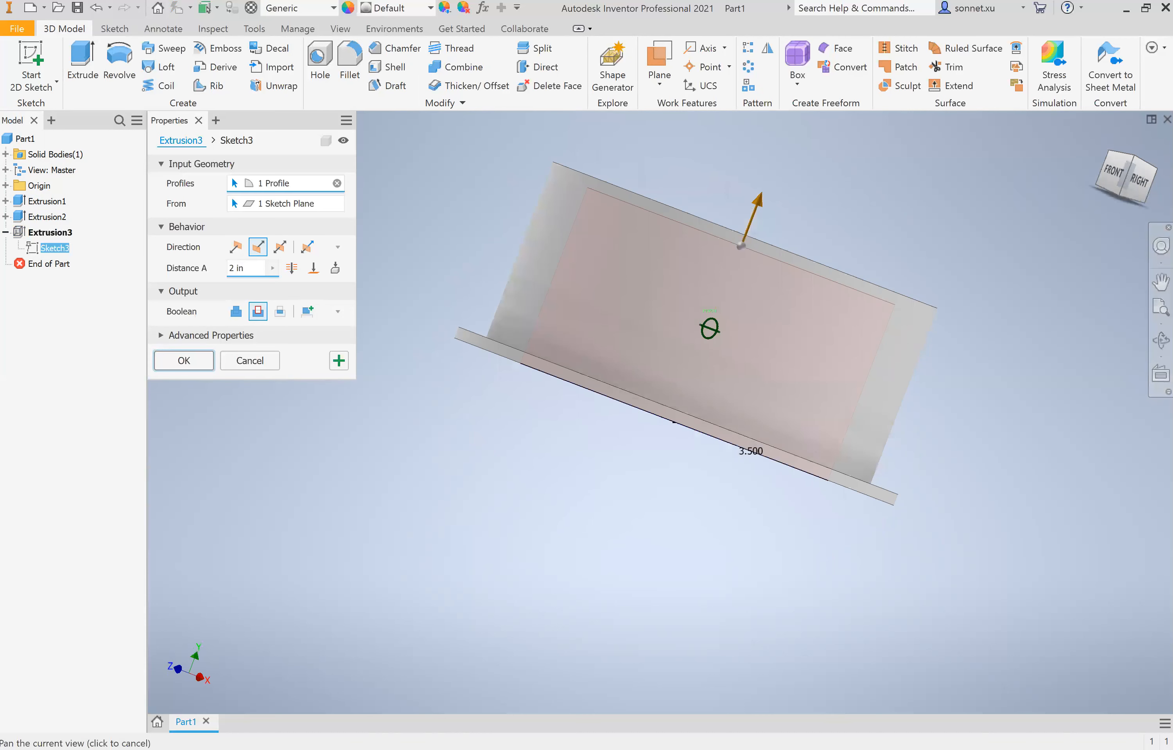
double_click(249, 266)
key("BackSpace")
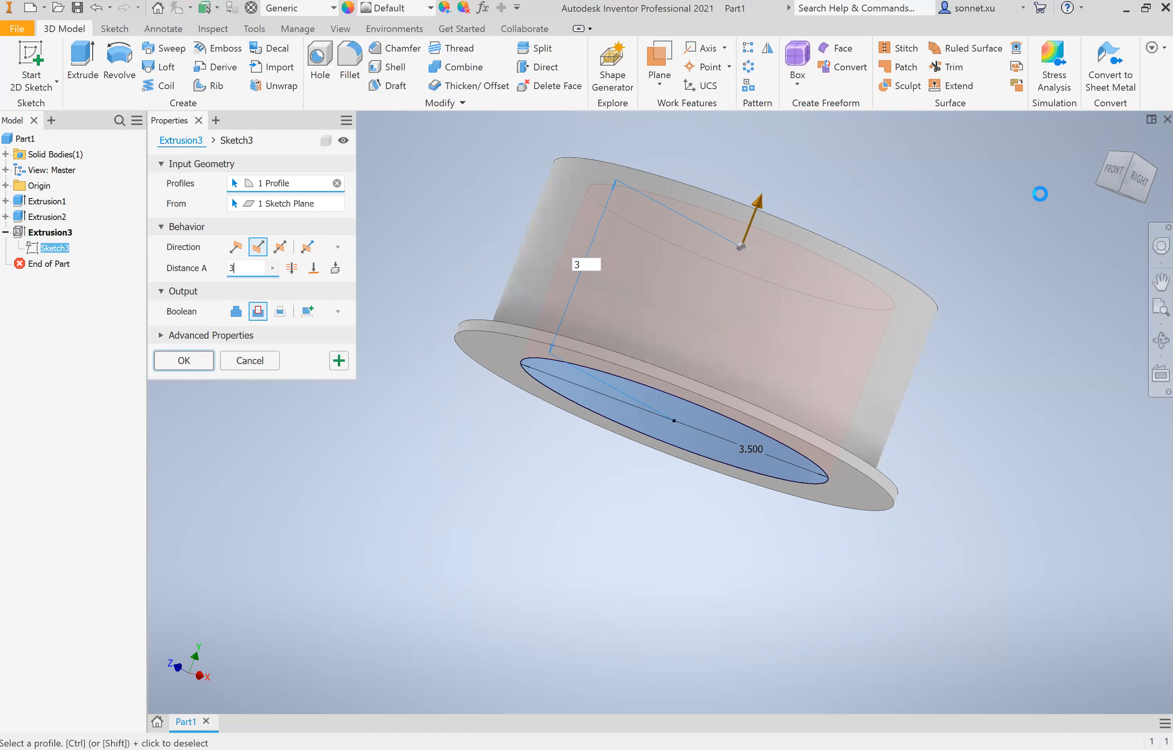
type("3")
left_click_drag(1126, 196, 1108, 281)
middle_click_drag(1031, 213, 1027, 190, "shift")
key("BackSpace")
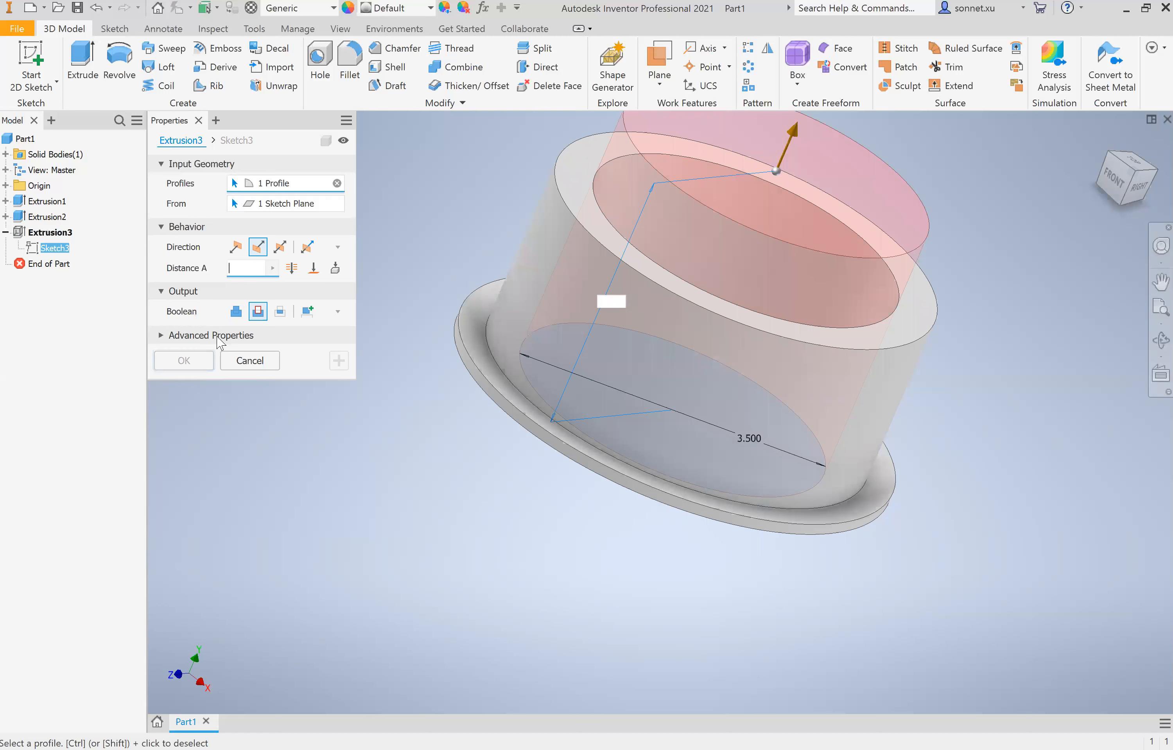
type("2")
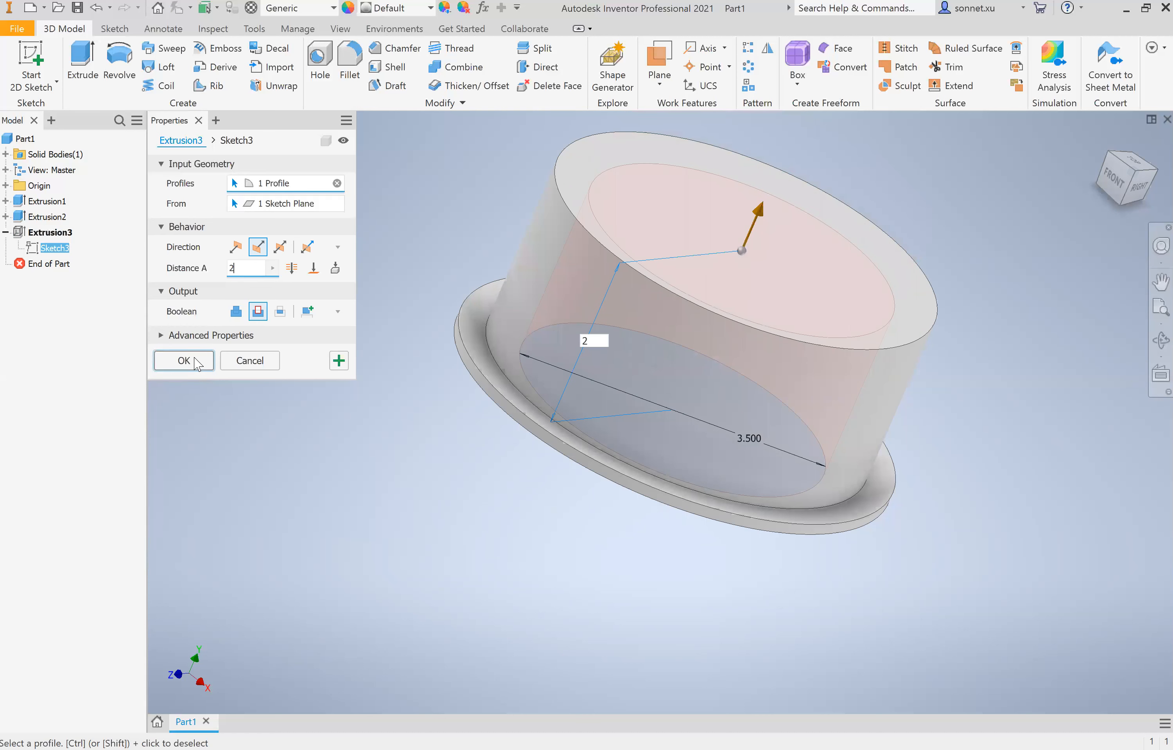
left_click(194, 358)
middle_click_drag(1133, 185, 1125, 168, "shift")
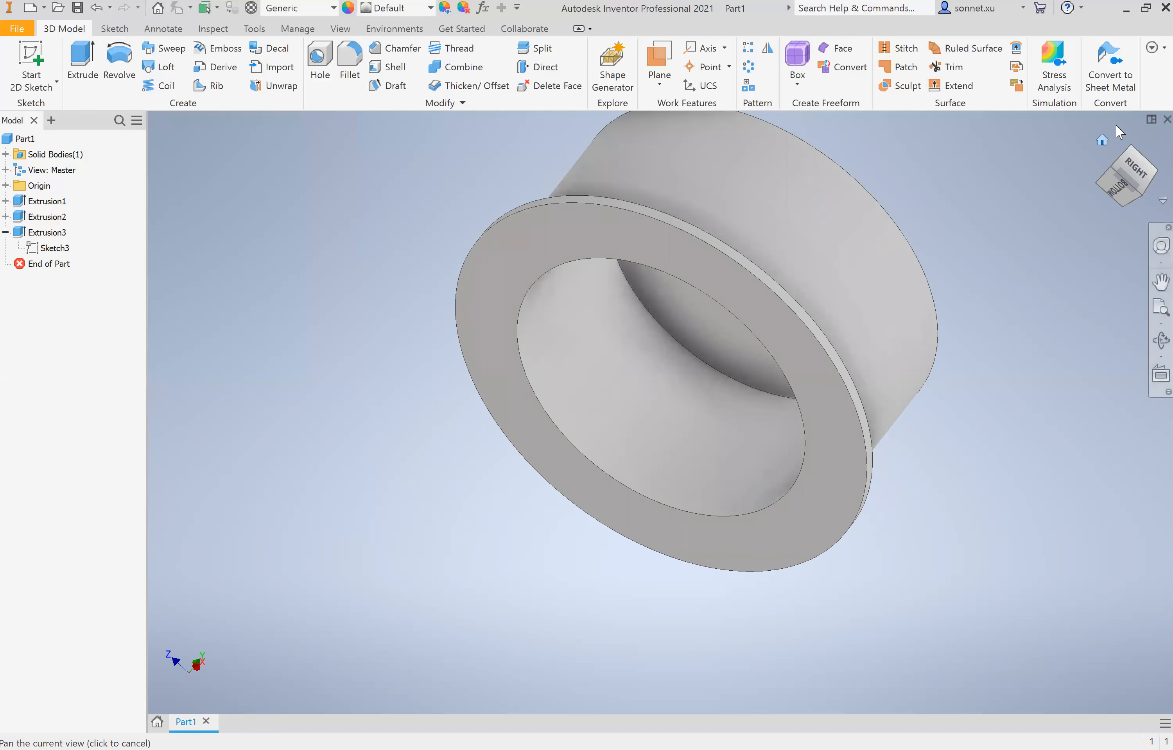
left_click(1102, 139)
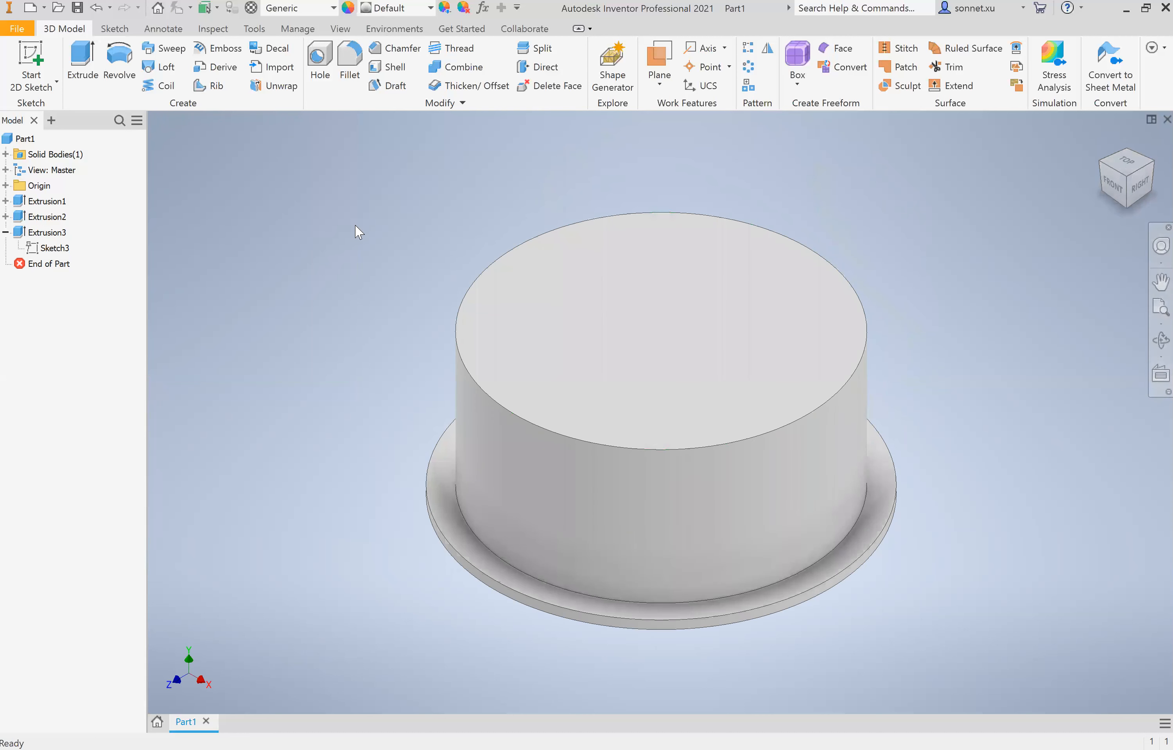
Assign the PBT Plastic material to the part and give it the Turquoise appearance.
key("F2")
left_click(310, 9)
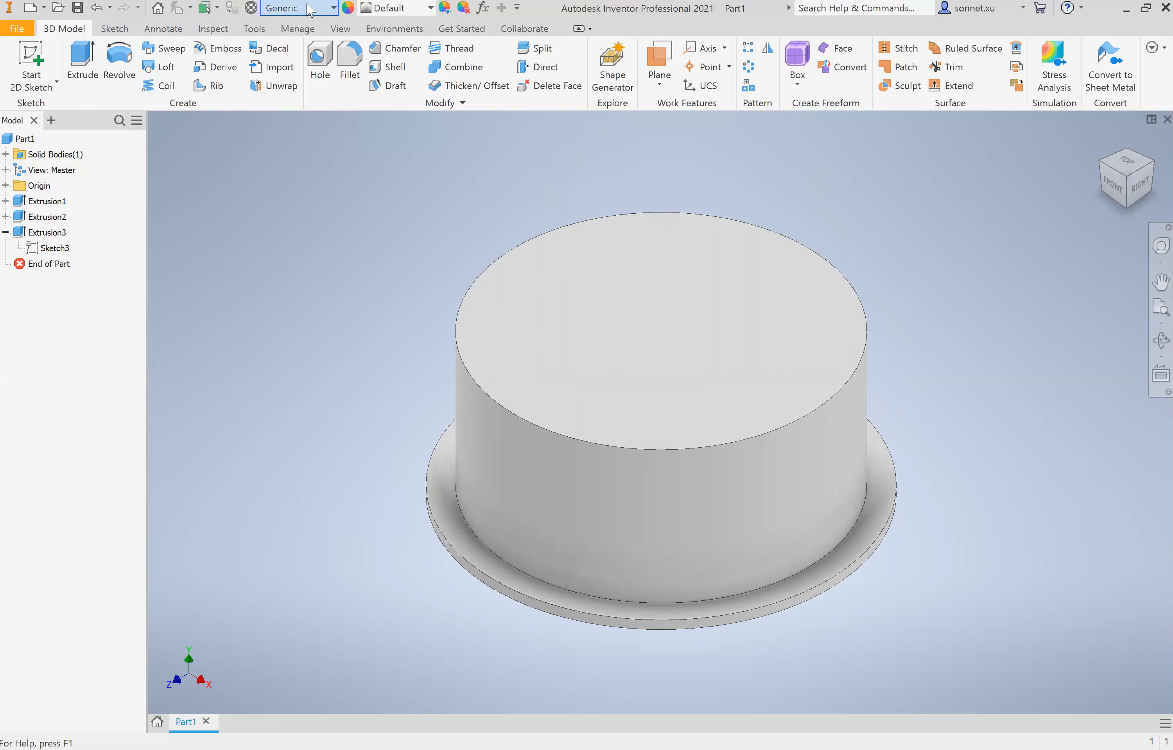
scroll(249, 259, "down", 1)
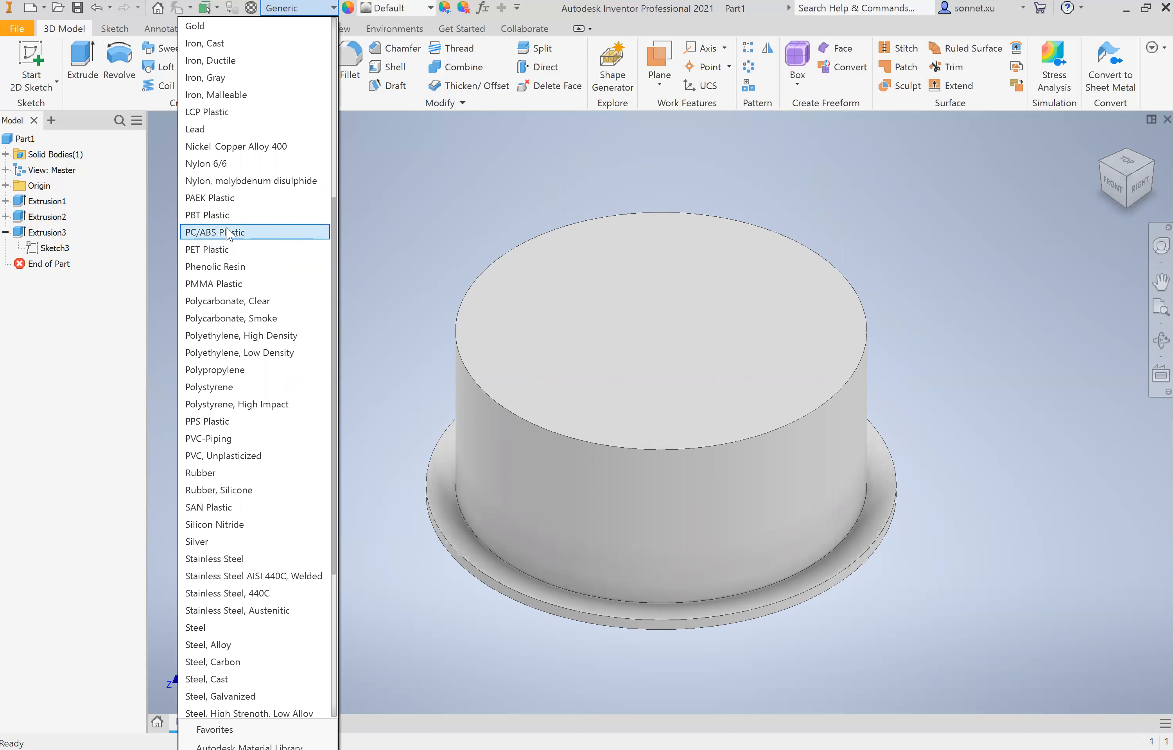
left_click(221, 218)
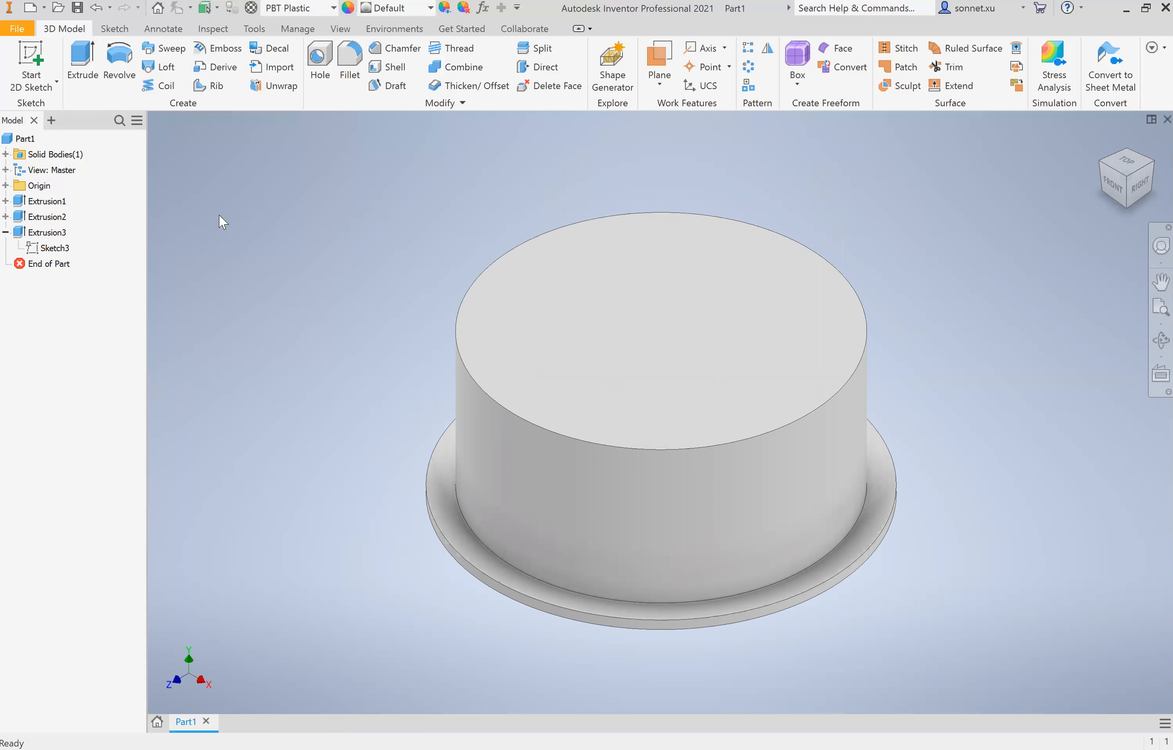
left_click(630, 445)
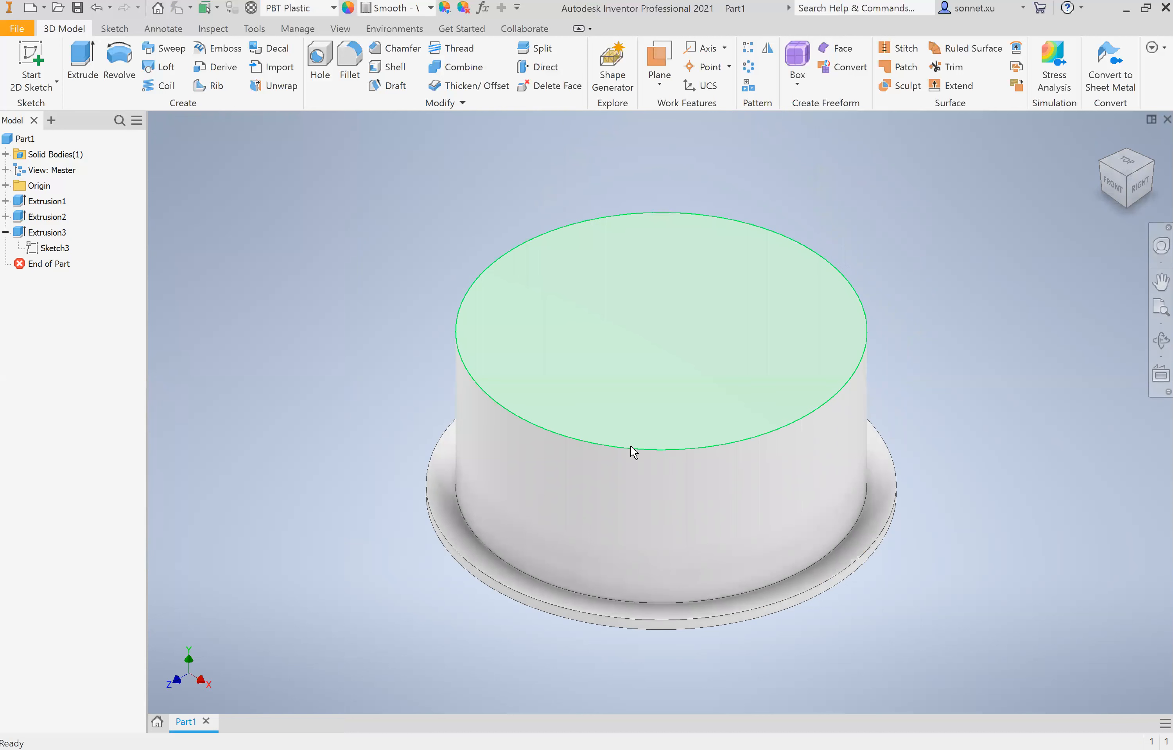
left_click(348, 241)
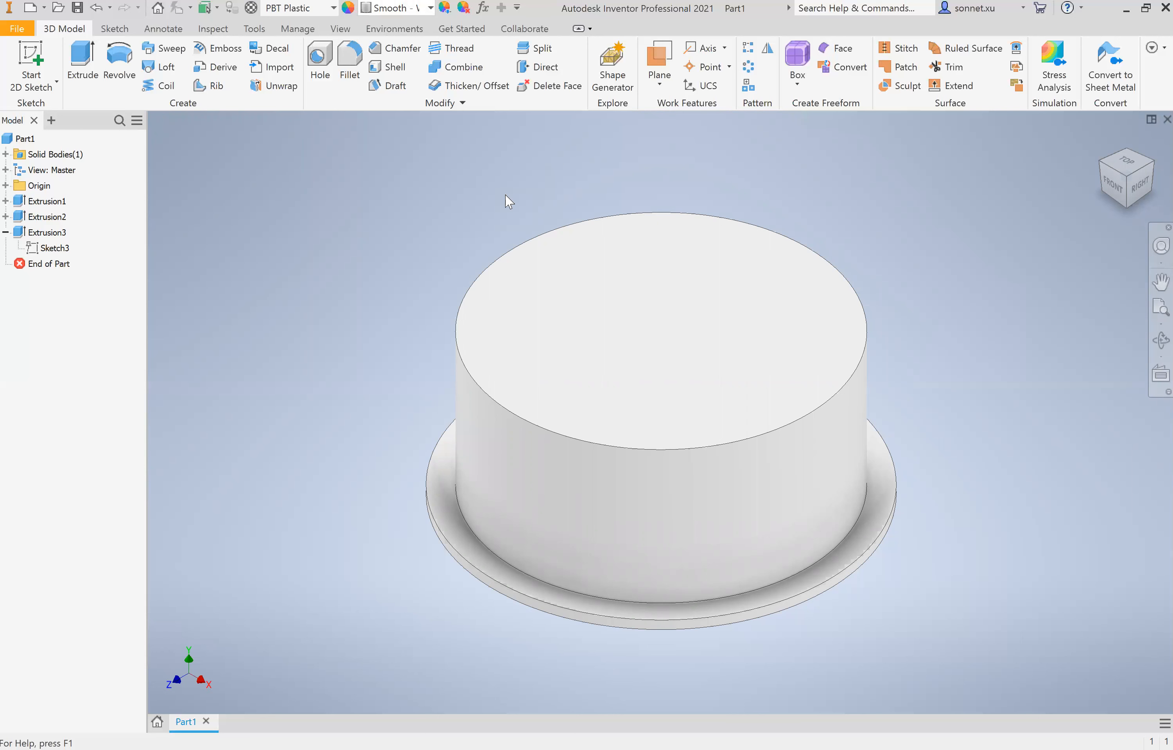
left_click(430, 8)
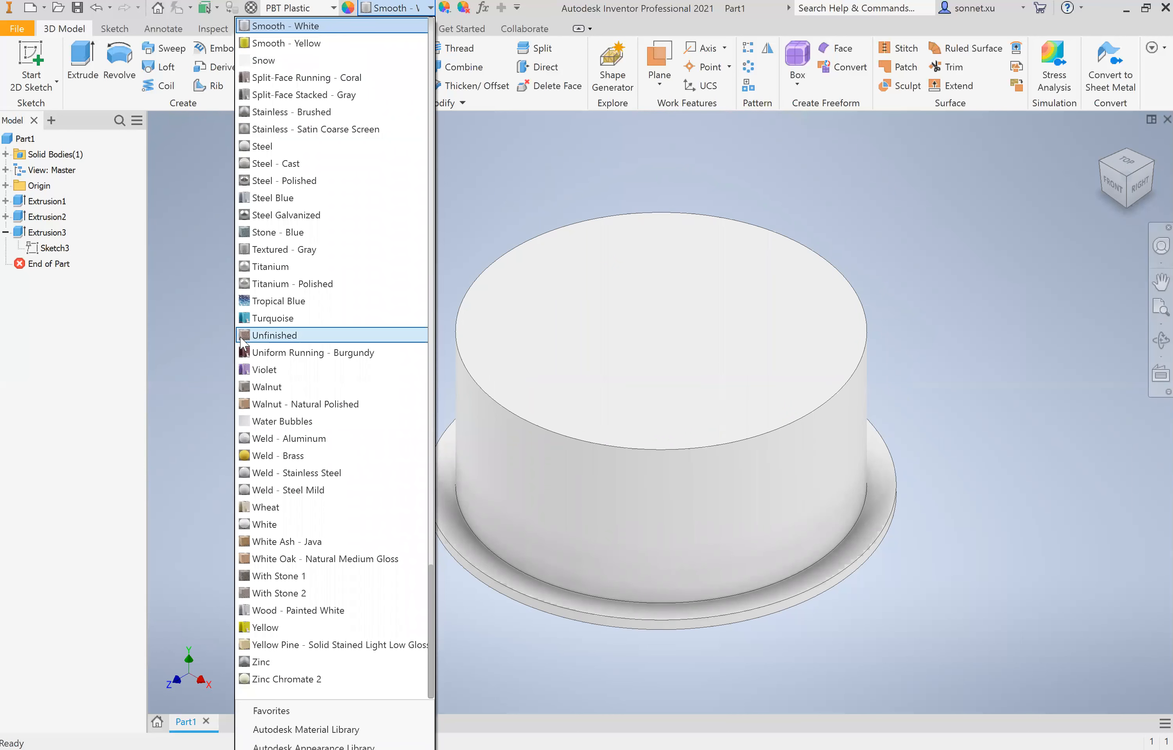
left_click(261, 318)
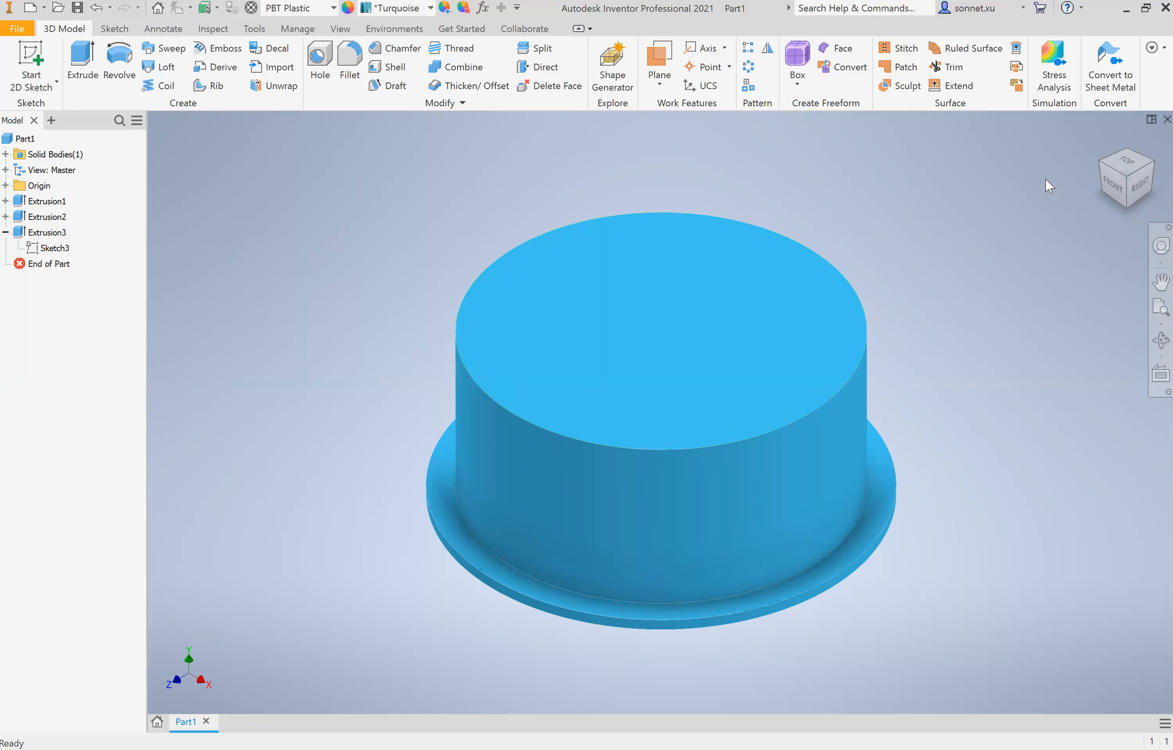
Fillet all rounds of the part with a 0.125 in constant radius.
left_click_drag(1118, 166, 1102, 184)
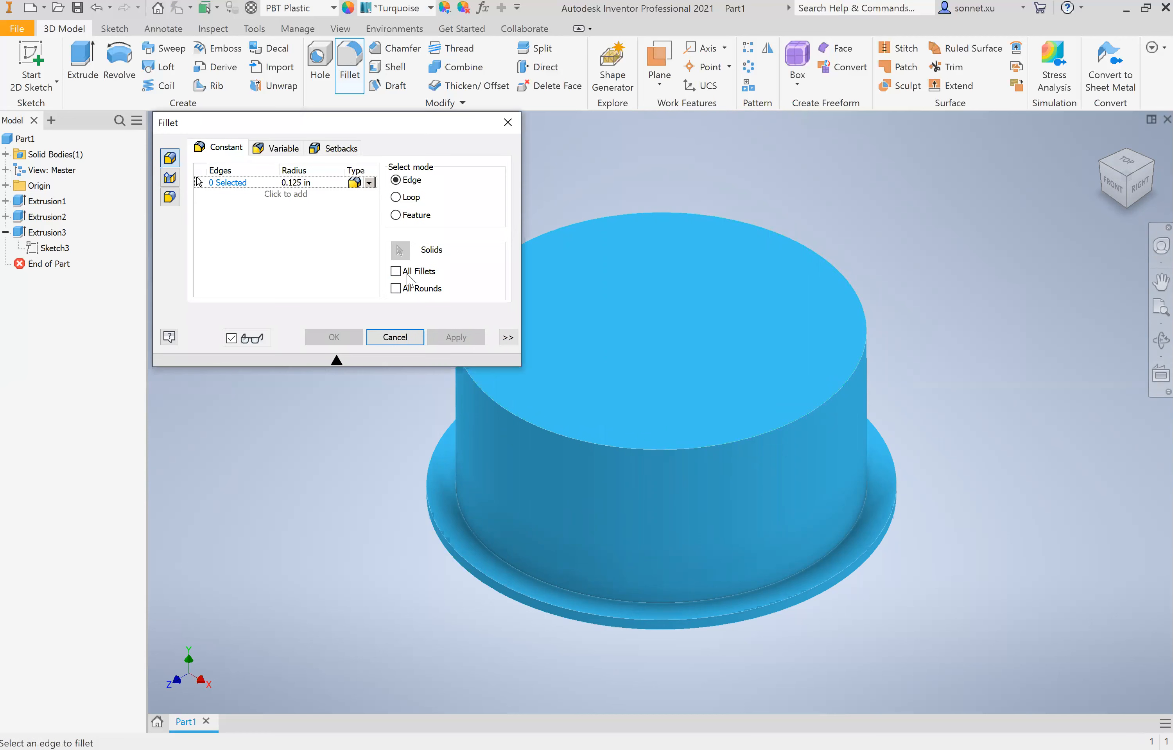
left_click(397, 288)
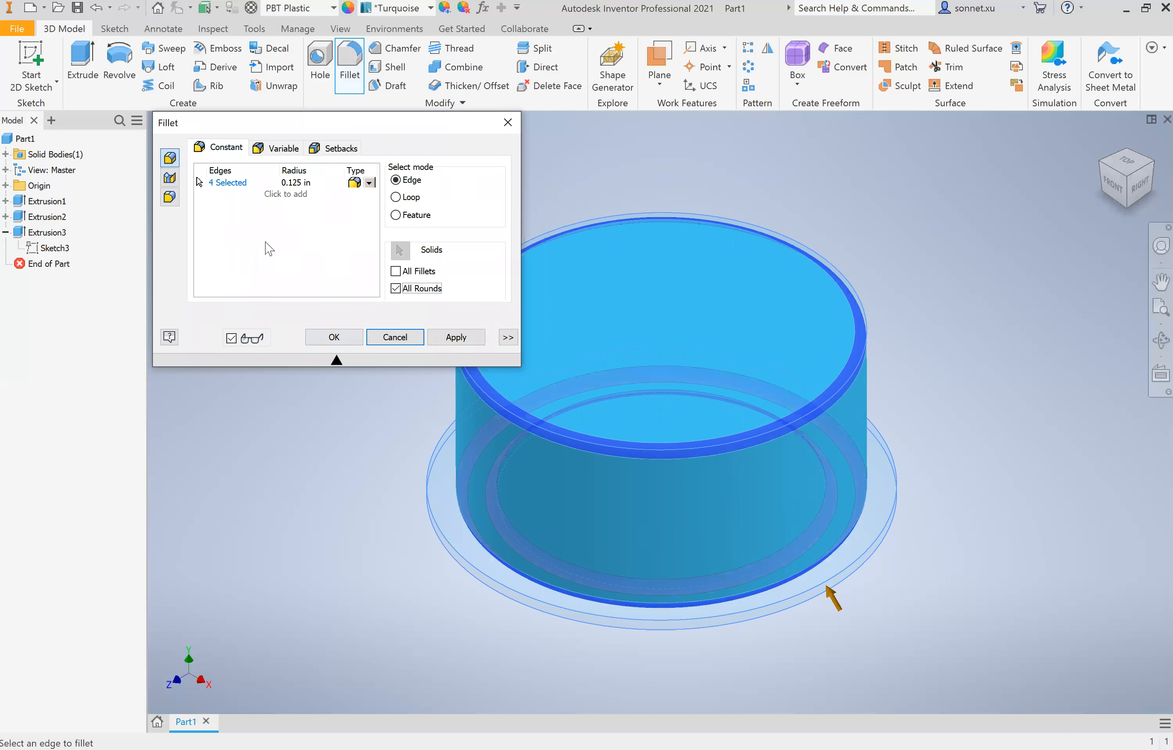
left_click(333, 340)
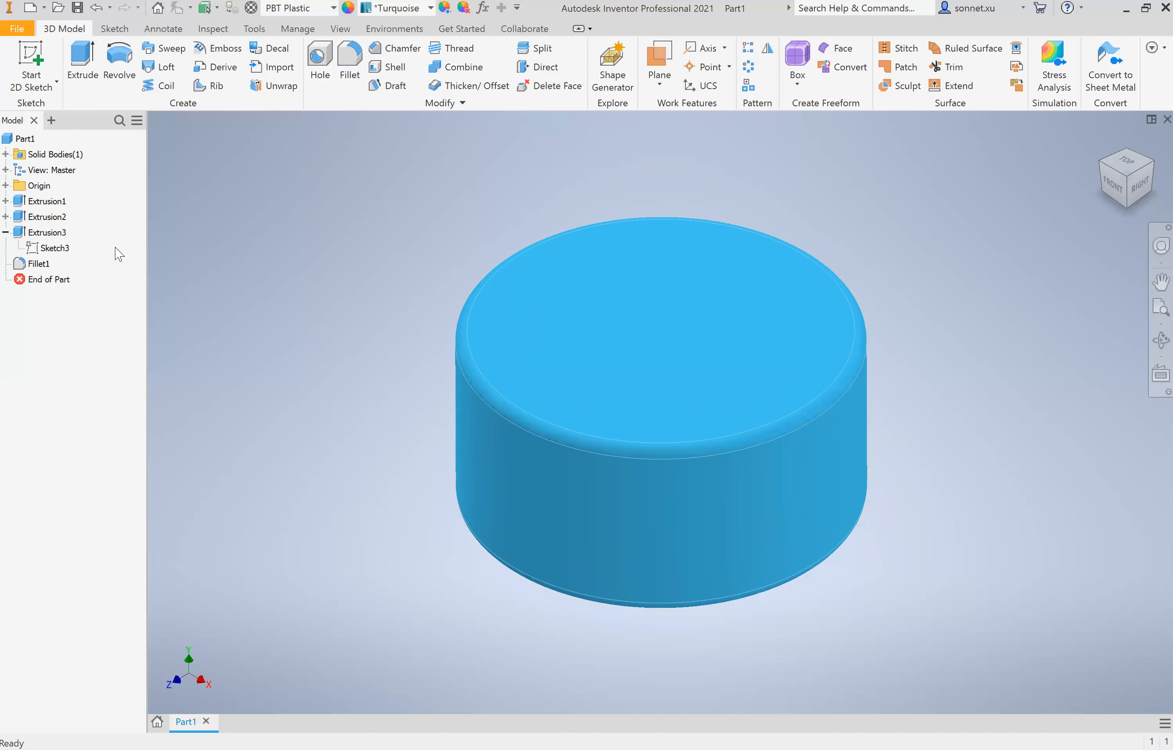
Edit the fillet on all rounds and set its radius to 0.025 in.
left_click(19, 265)
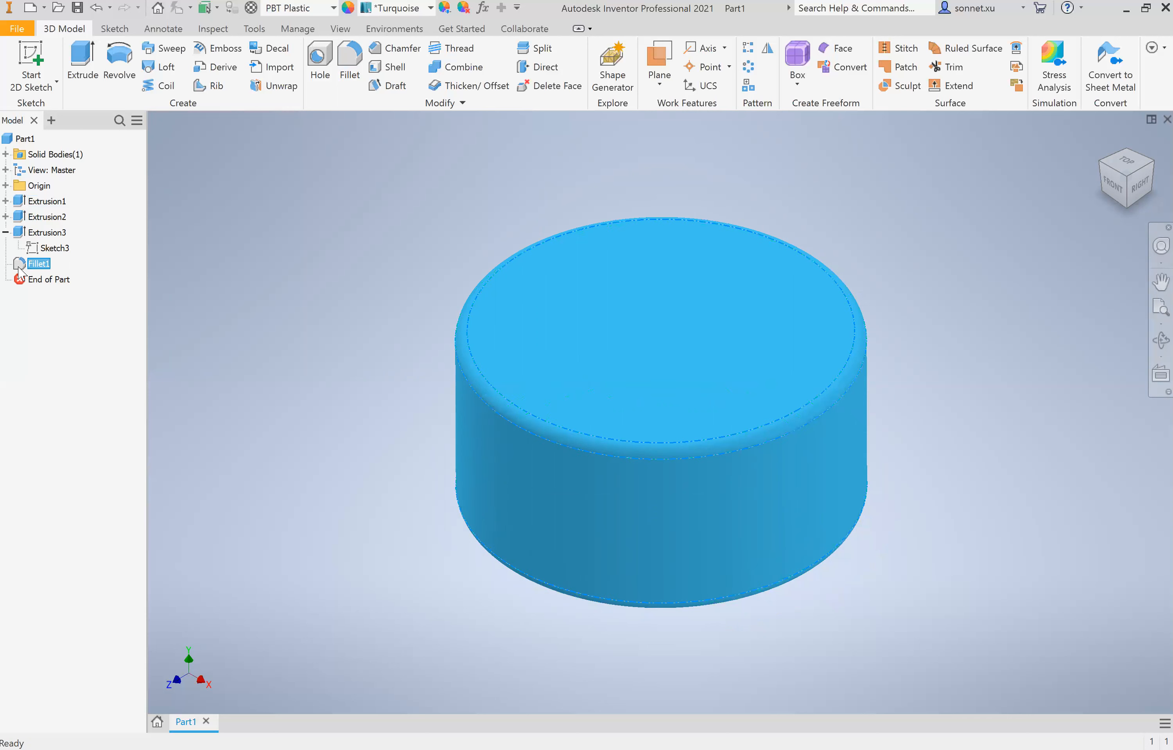
double_click(18, 268)
left_click(297, 182)
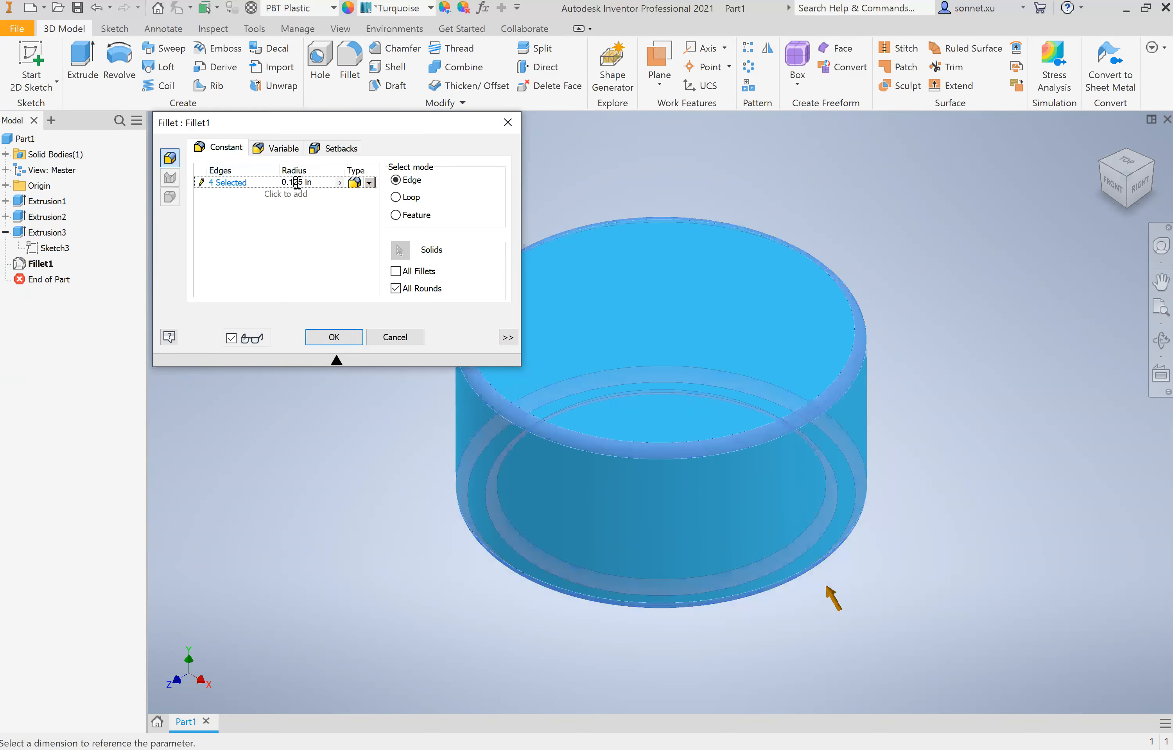
type("0")
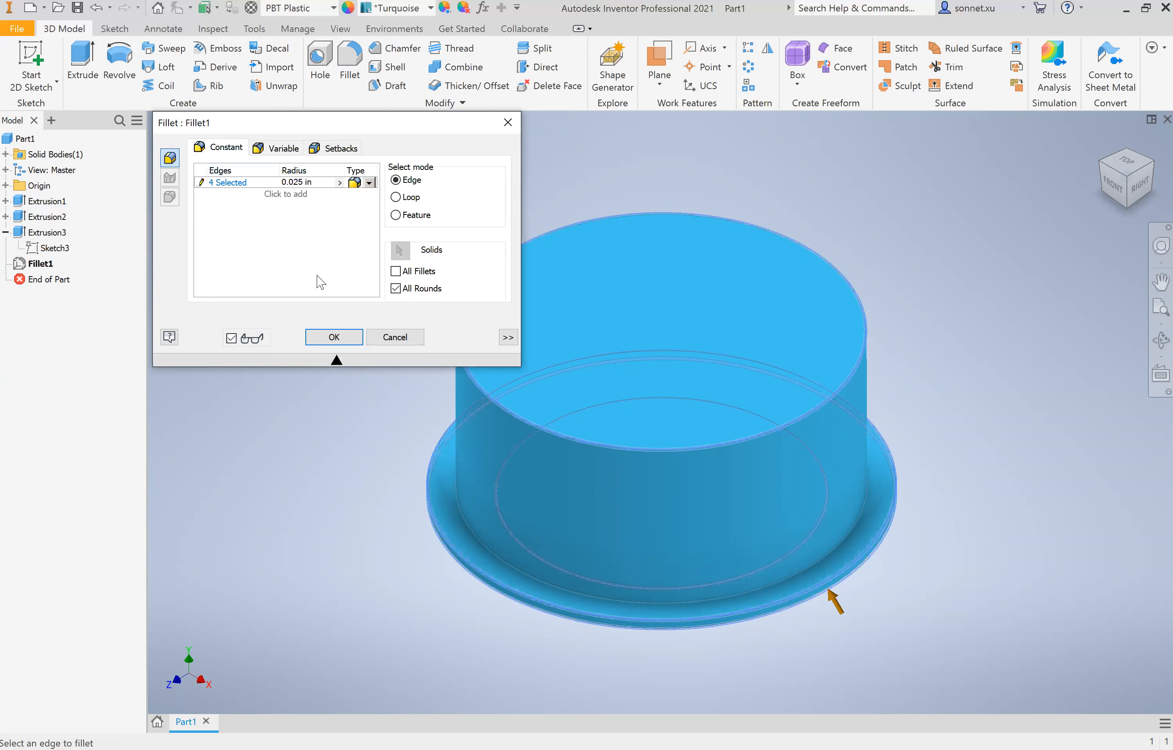
left_click(321, 339)
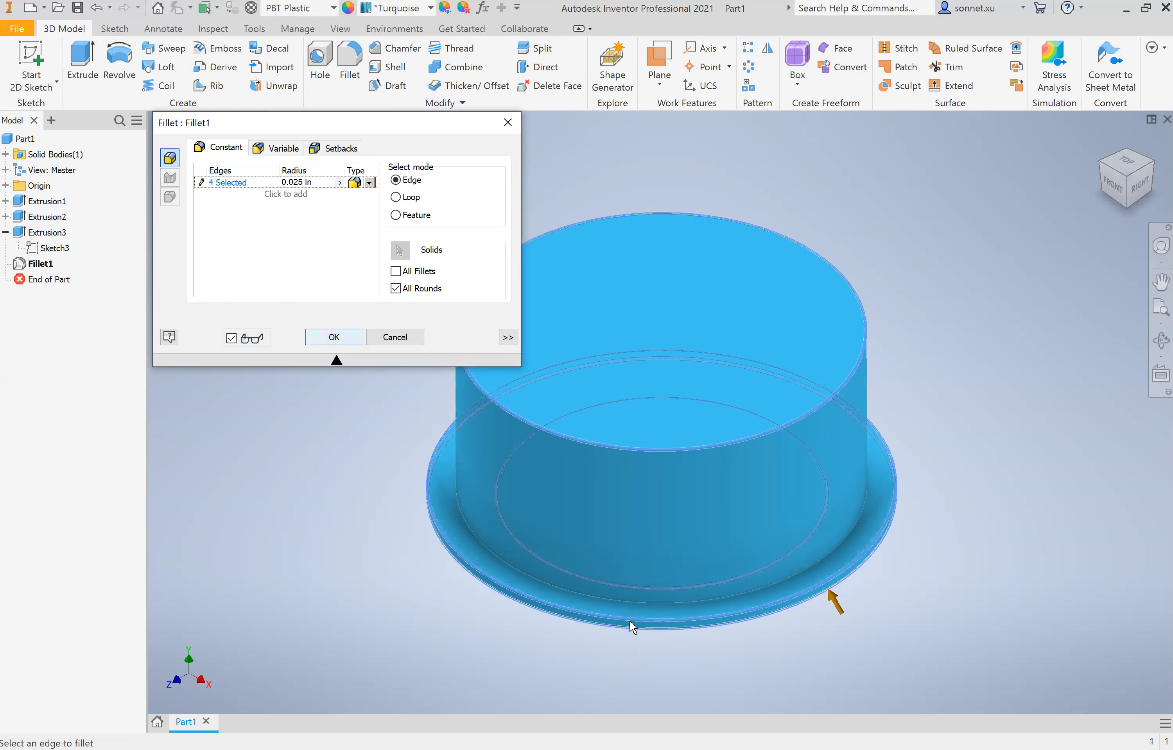
mouse_move(1128, 192)
left_mouse_down()
mouse_move(1121, 114)
mouse_move(1104, 158)
mouse_move(1105, 143)
left_mouse_up()
left_click(1101, 141)
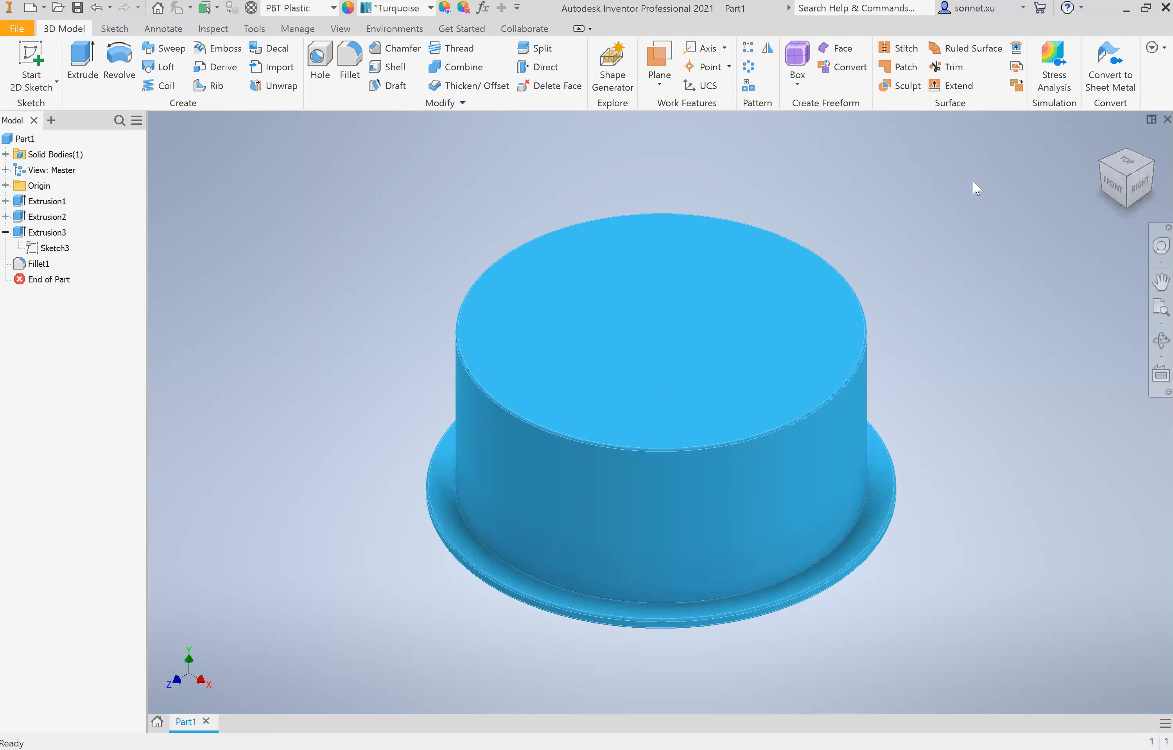